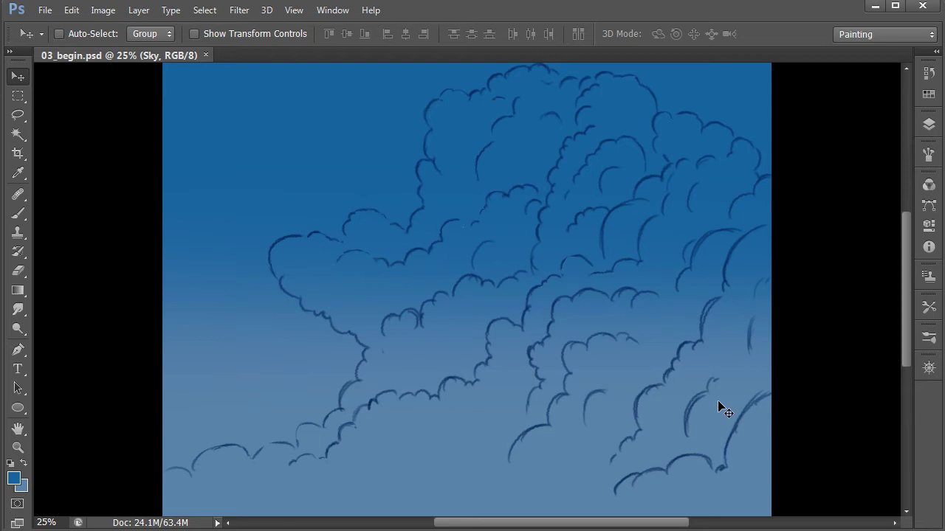
Add a new empty layer above Sky and name it Base.
click(929, 124)
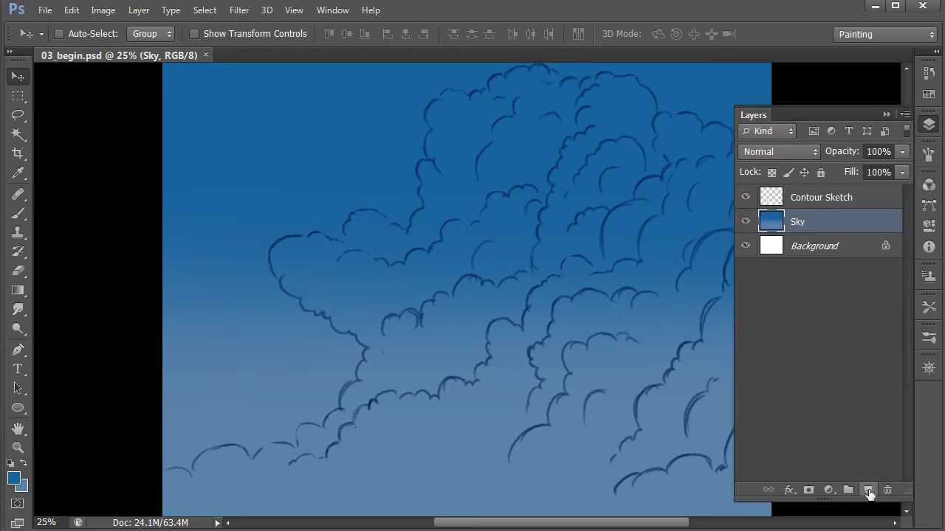
click(868, 493)
double_click(818, 222)
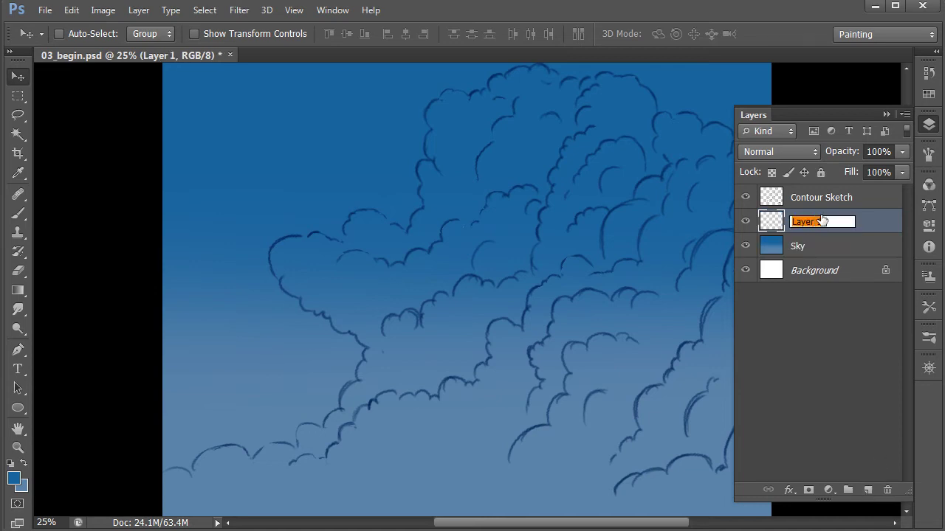
text(Base)
key(Return)
click(929, 126)
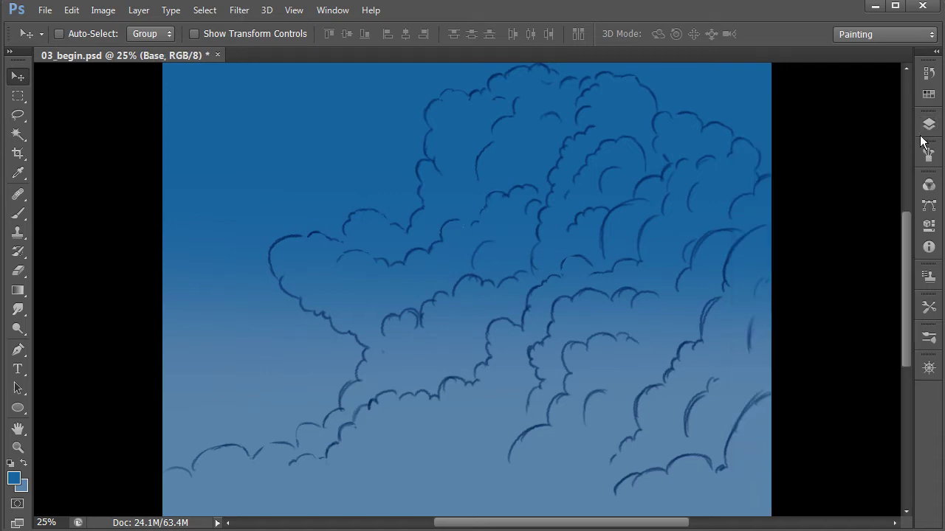
Select the Brush tool with the Hard Round preset at 27 px and 100% hardness.
click(19, 213)
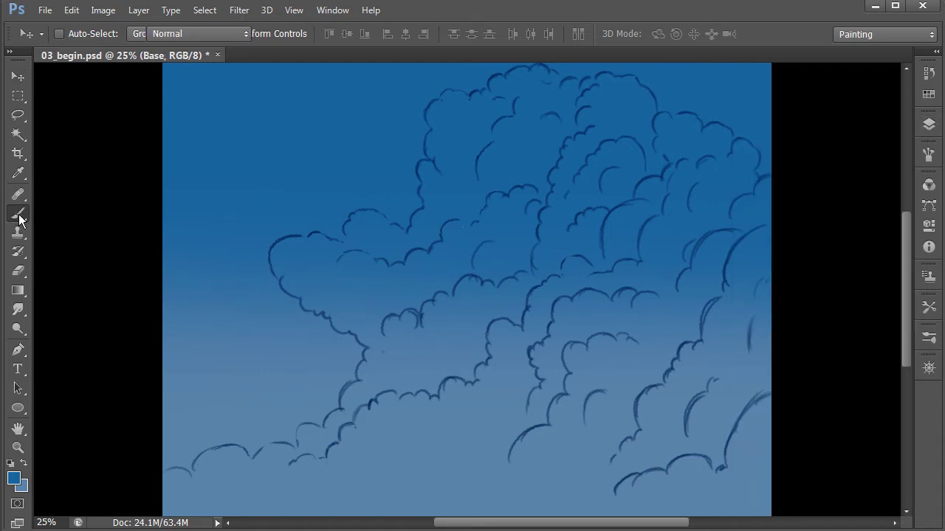
right_click(487, 251)
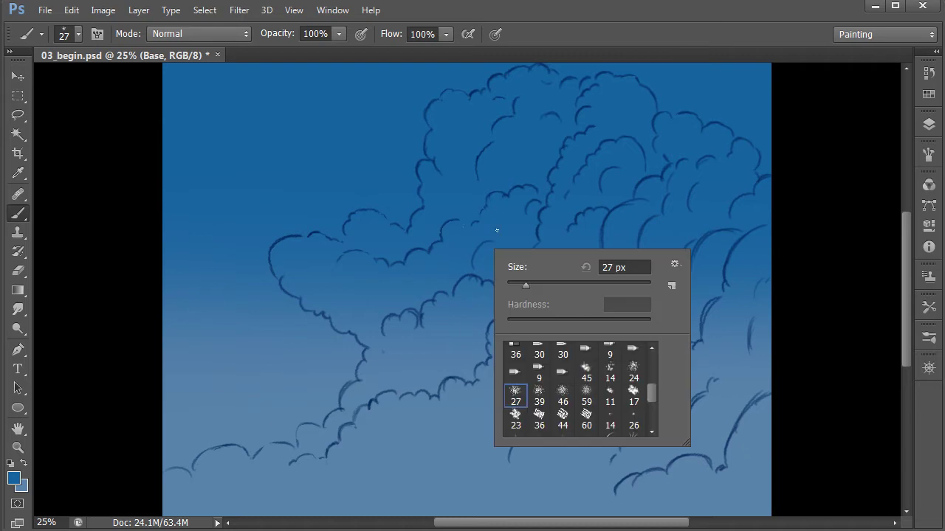
drag(653, 390, 631, 328)
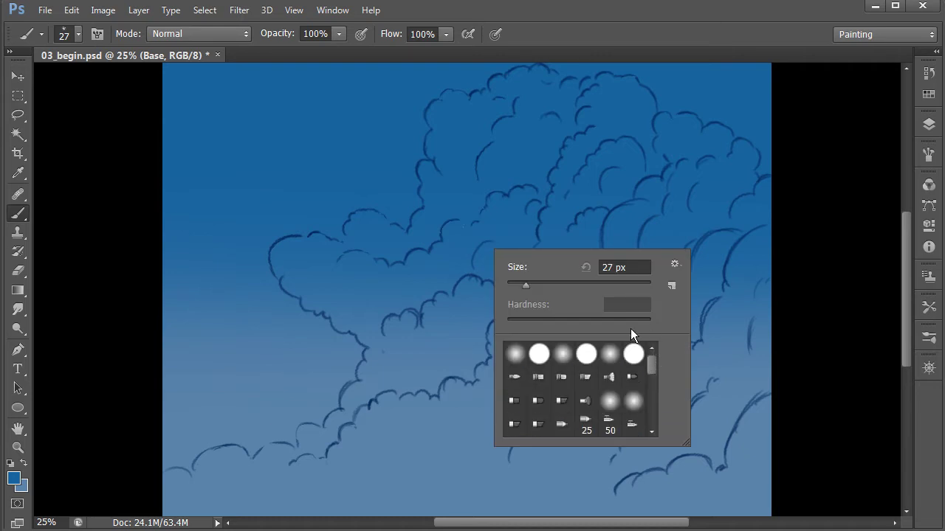
click(541, 358)
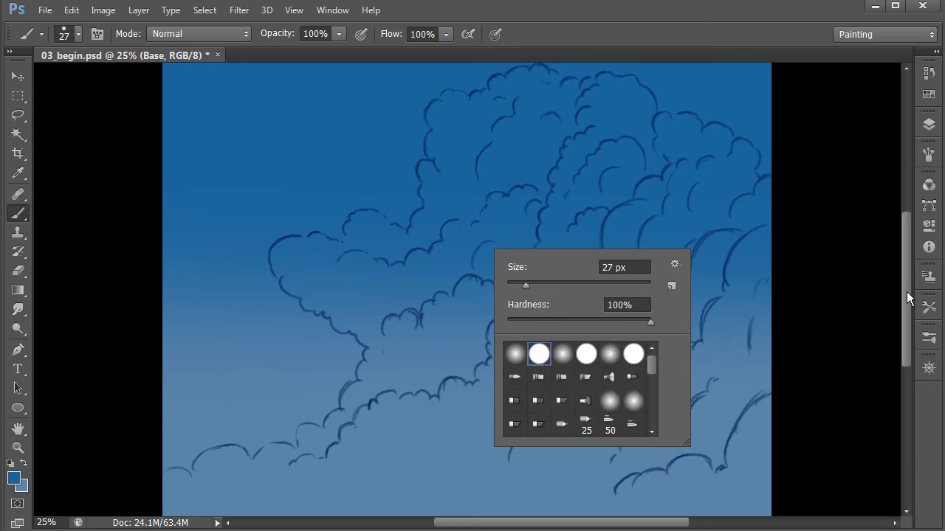
mouse_move(904, 293)
mouse_down()
mouse_move(906, 280)
mouse_move(906, 298)
mouse_up()
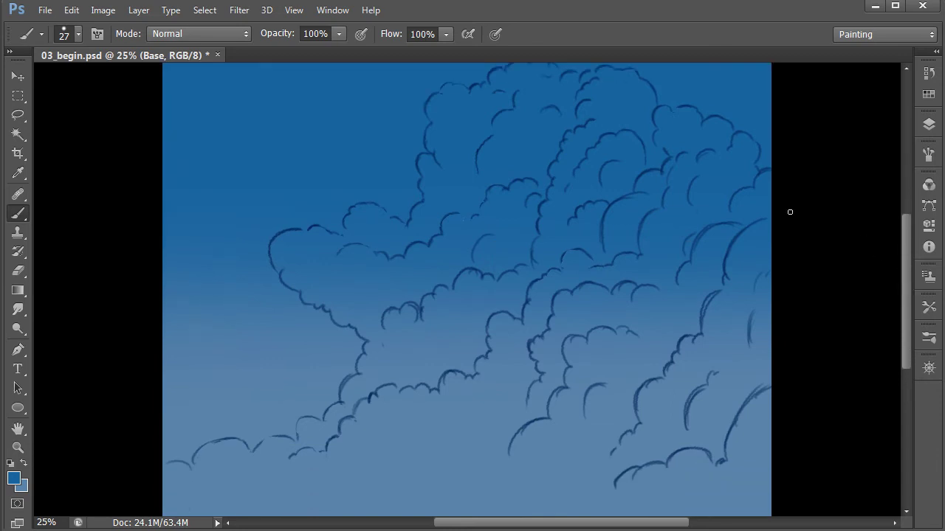
Set the foreground colour to a lighter mid-blue for the cloud base.
click(14, 478)
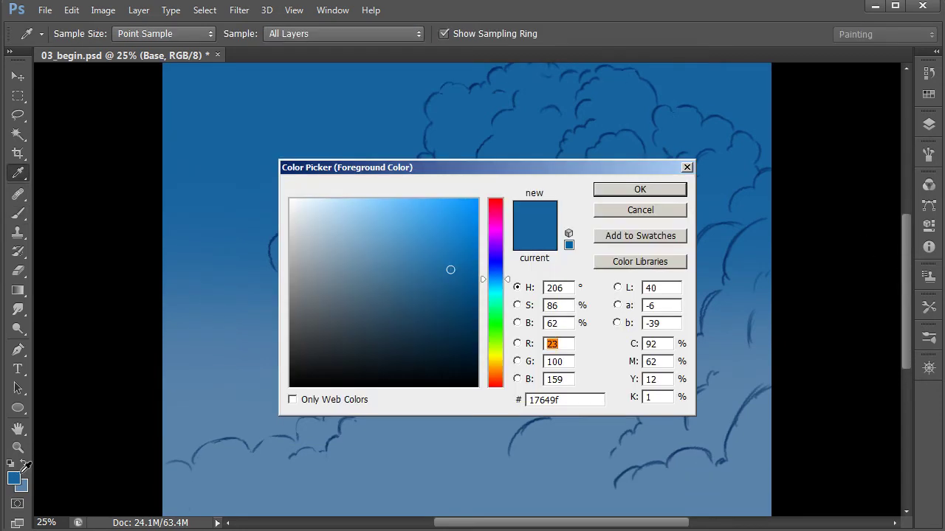
drag(450, 270, 406, 244)
click(631, 189)
Set the brush to 125 px and paint a light-blue patch in the cloud's centre.
key(b)
right_click(540, 359)
double_click(668, 353)
text(125)
key(Return)
mouse_move(544, 256)
mouse_down()
mouse_move(524, 283)
mouse_move(498, 248)
mouse_move(473, 307)
mouse_move(558, 308)
mouse_move(559, 340)
mouse_move(517, 390)
mouse_move(532, 374)
mouse_up()
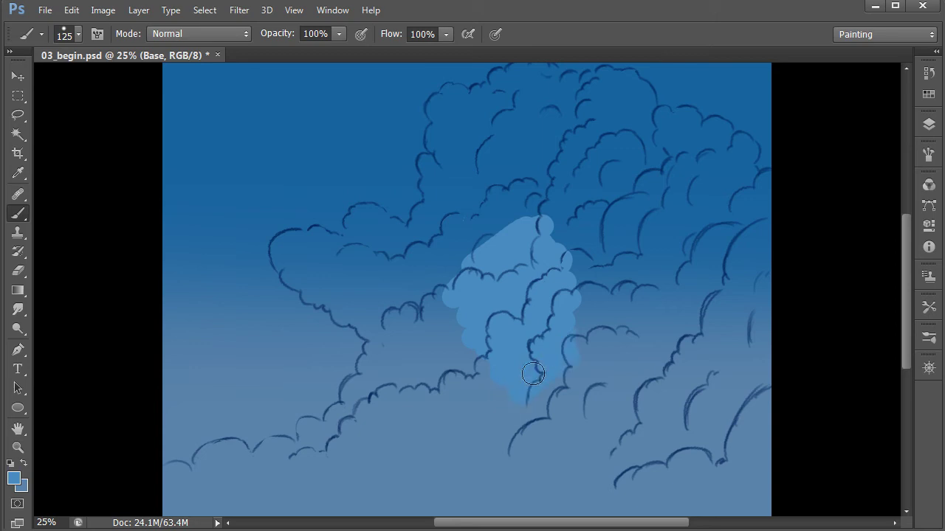
key(ctrl+minus)
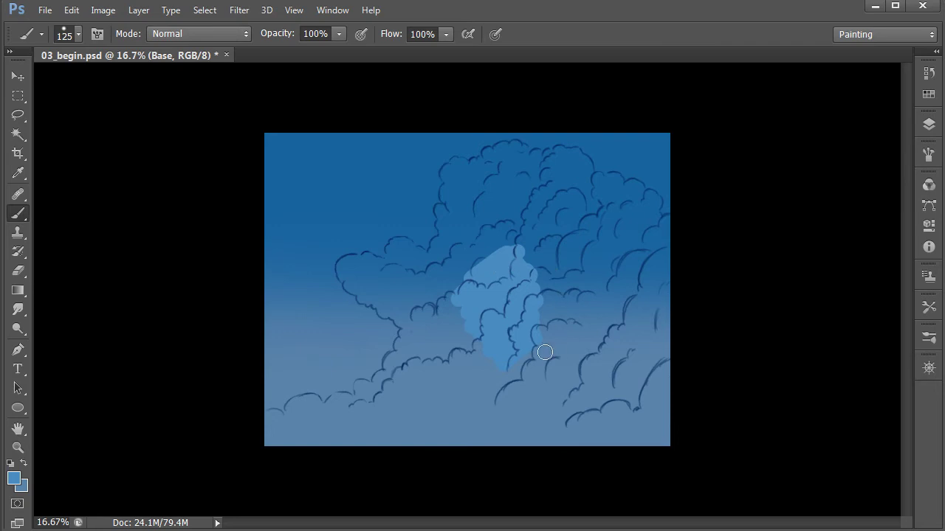
right_click(535, 309)
Enlarge the brush to 226 px and paint base colour over the cloud's right, lower and lower-left parts.
click(648, 345)
drag(648, 345, 657, 346)
mouse_move(568, 210)
mouse_down()
mouse_move(586, 228)
mouse_move(560, 274)
mouse_move(632, 255)
mouse_move(546, 375)
mouse_move(517, 459)
mouse_move(545, 465)
mouse_up()
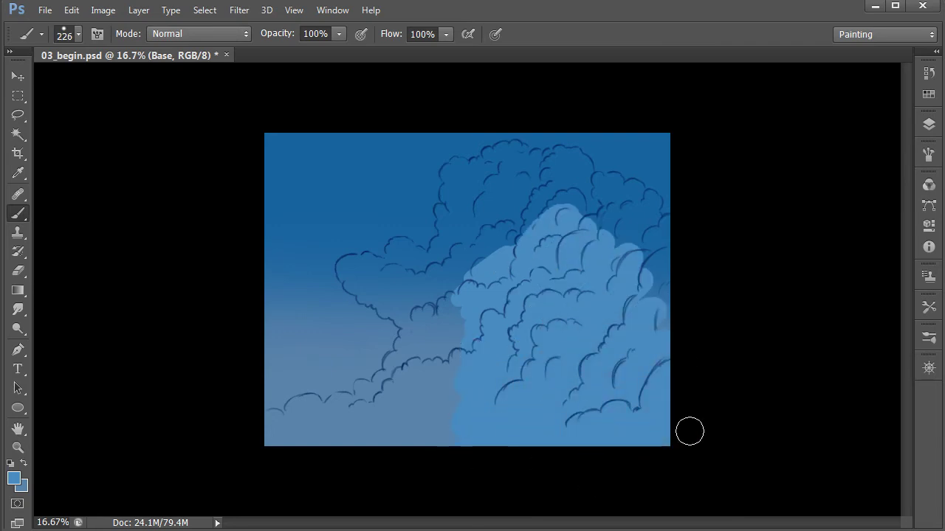
mouse_move(433, 460)
mouse_down()
mouse_move(409, 426)
mouse_move(451, 320)
mouse_move(432, 317)
mouse_move(434, 279)
mouse_move(418, 303)
mouse_move(438, 296)
mouse_move(470, 221)
mouse_move(523, 195)
mouse_move(535, 249)
mouse_move(580, 229)
mouse_move(609, 285)
mouse_move(655, 257)
mouse_move(663, 292)
mouse_move(573, 360)
mouse_move(402, 425)
mouse_move(365, 468)
mouse_move(383, 443)
mouse_move(313, 454)
mouse_move(299, 417)
mouse_move(306, 408)
mouse_move(375, 410)
mouse_move(372, 399)
mouse_move(295, 447)
mouse_move(270, 431)
mouse_move(280, 441)
mouse_move(425, 388)
mouse_move(429, 318)
mouse_move(400, 256)
mouse_move(414, 272)
mouse_move(457, 253)
mouse_move(457, 199)
mouse_move(479, 202)
mouse_move(498, 180)
mouse_move(559, 176)
mouse_move(574, 198)
mouse_move(615, 203)
mouse_move(639, 242)
mouse_up()
Switch to a 90 px brush and fill the cloud's left edge, upper-left outline and top-right notch.
right_click(483, 335)
text(49)
key(Return)
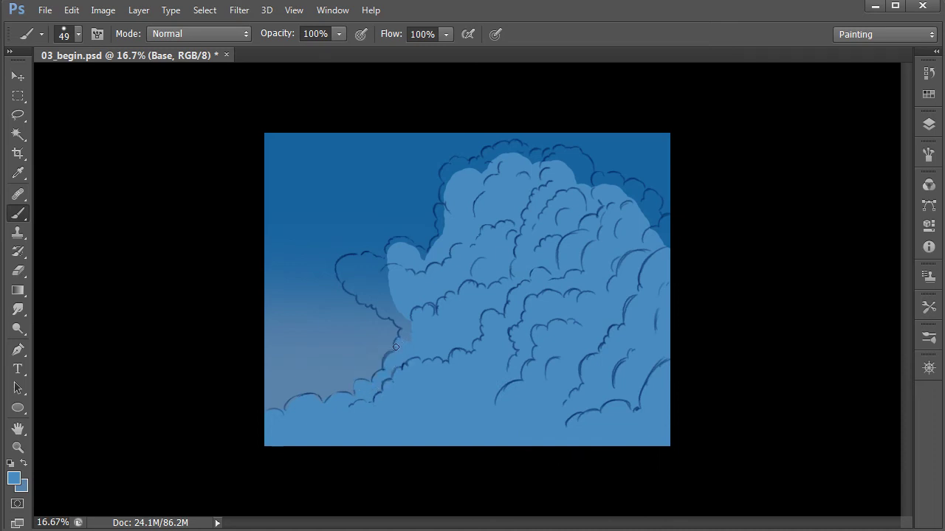
right_click(429, 276)
drag(493, 308, 509, 310)
click(401, 314)
mouse_move(390, 316)
mouse_down()
mouse_move(366, 298)
mouse_move(351, 269)
mouse_move(367, 274)
mouse_move(372, 263)
mouse_move(394, 285)
mouse_move(365, 268)
mouse_up()
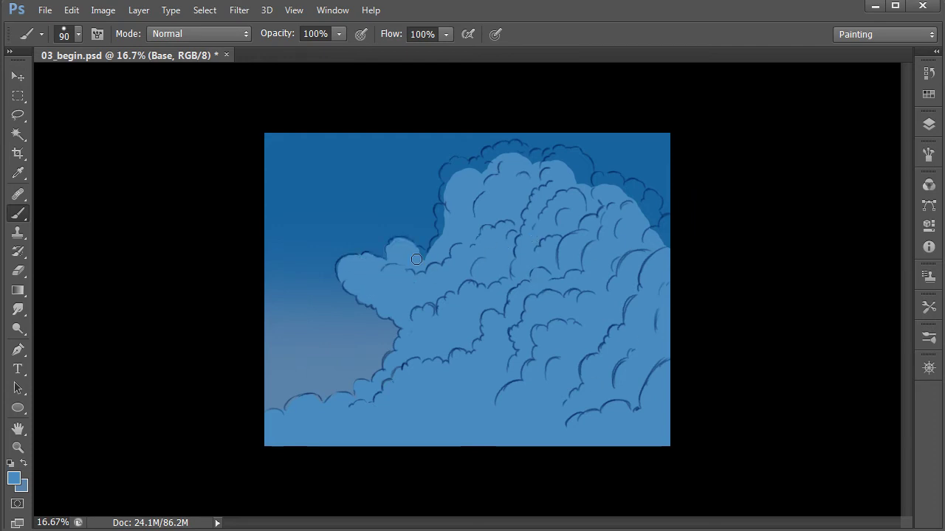
mouse_move(417, 262)
mouse_down()
mouse_move(442, 241)
mouse_move(447, 180)
mouse_move(461, 169)
mouse_move(470, 175)
mouse_move(479, 137)
mouse_move(492, 161)
mouse_move(477, 172)
mouse_move(514, 148)
mouse_move(536, 162)
mouse_move(574, 153)
mouse_move(583, 177)
mouse_move(574, 175)
mouse_move(627, 193)
mouse_up()
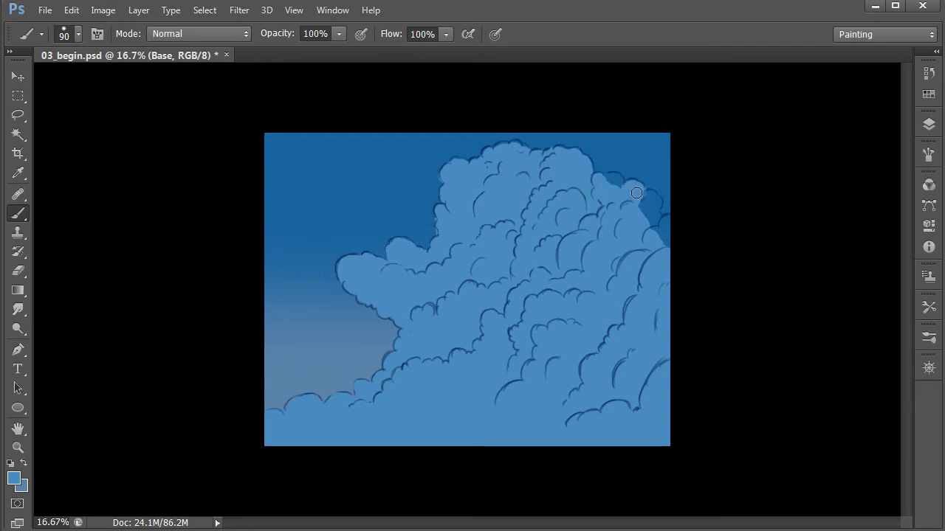
mouse_move(630, 187)
mouse_down()
mouse_move(612, 186)
mouse_move(645, 203)
mouse_move(664, 224)
mouse_move(664, 243)
mouse_move(675, 243)
mouse_up()
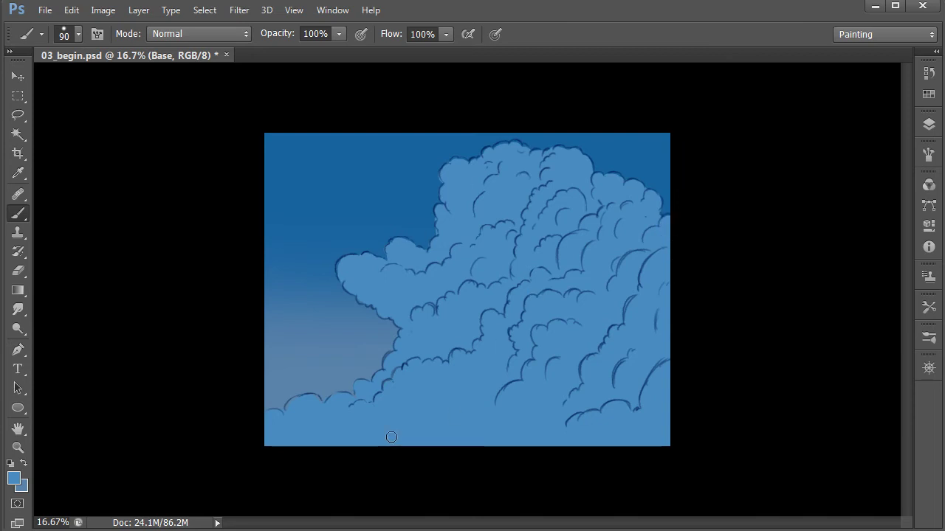
Add a new empty layer above Base and name it Shadows.
click(929, 124)
click(868, 490)
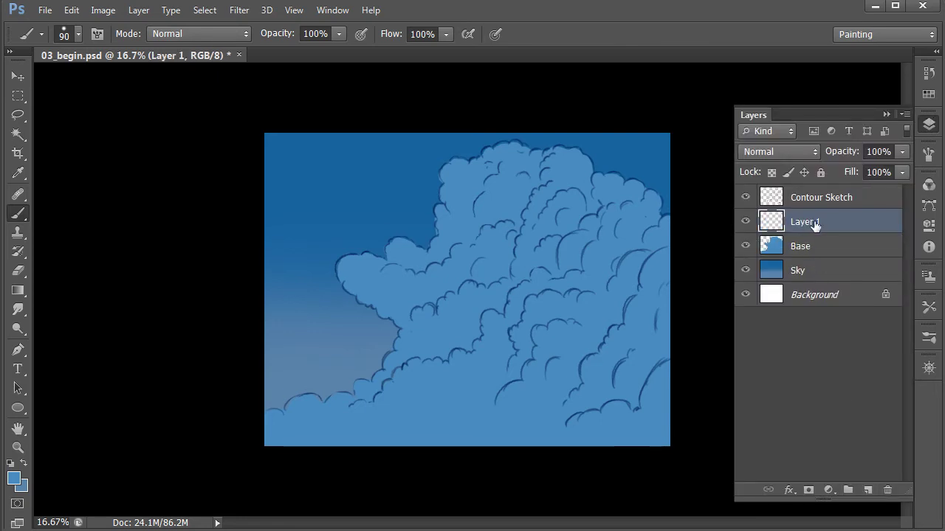
double_click(815, 222)
text(Shado)
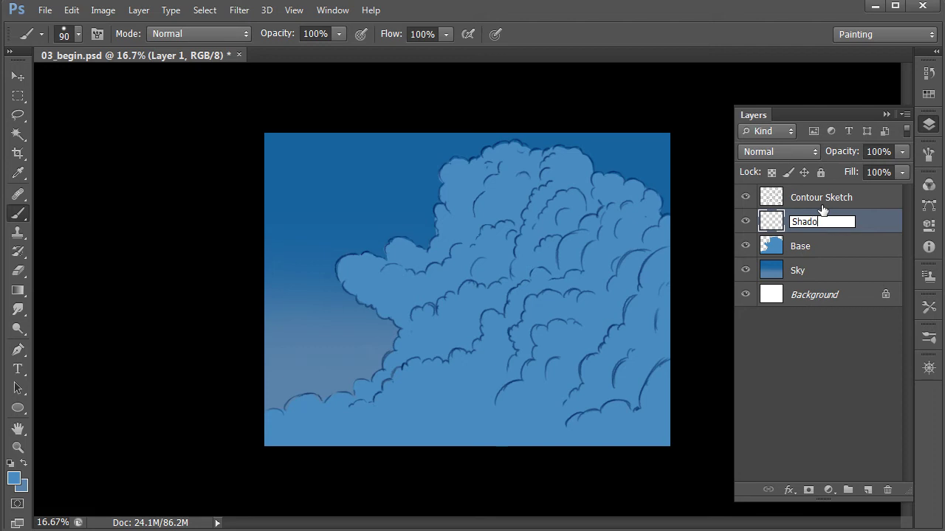
text(ws)
key(Return)
click(928, 124)
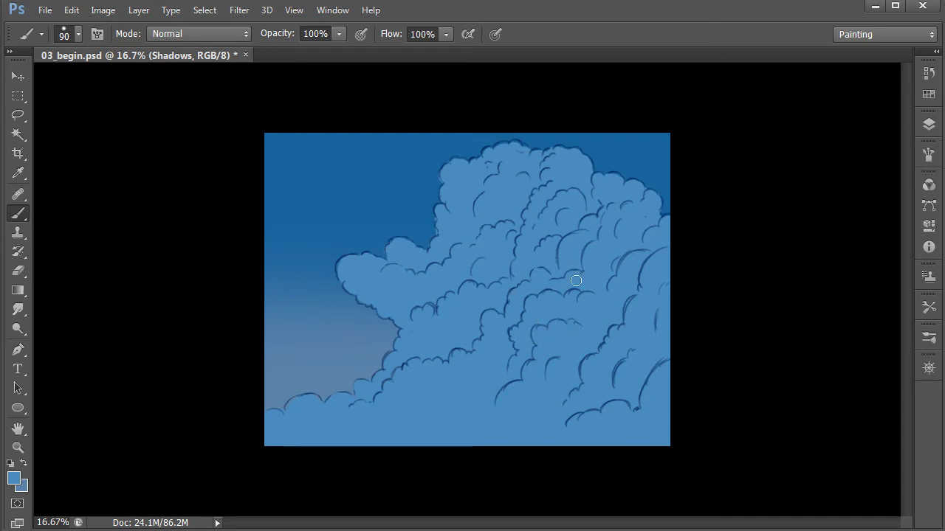
Flatten the 90 px brush tip to a 42° angle and 4% roundness.
click(930, 124)
click(928, 153)
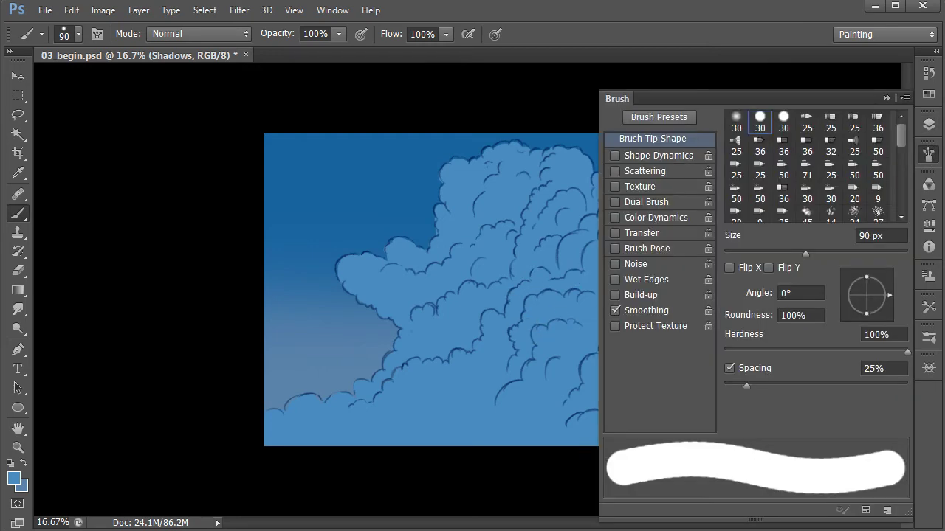
mouse_move(867, 314)
mouse_down()
mouse_move(867, 296)
mouse_move(888, 288)
mouse_move(885, 279)
mouse_up()
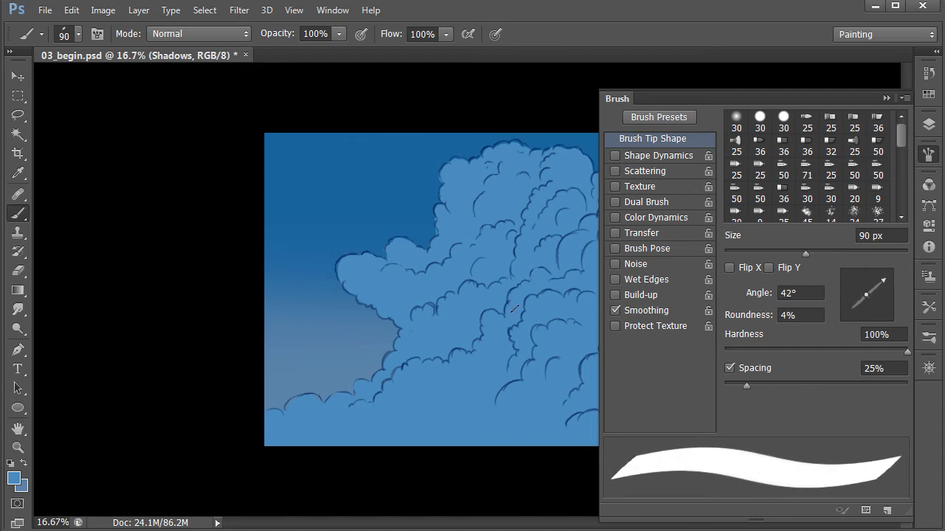
click(934, 151)
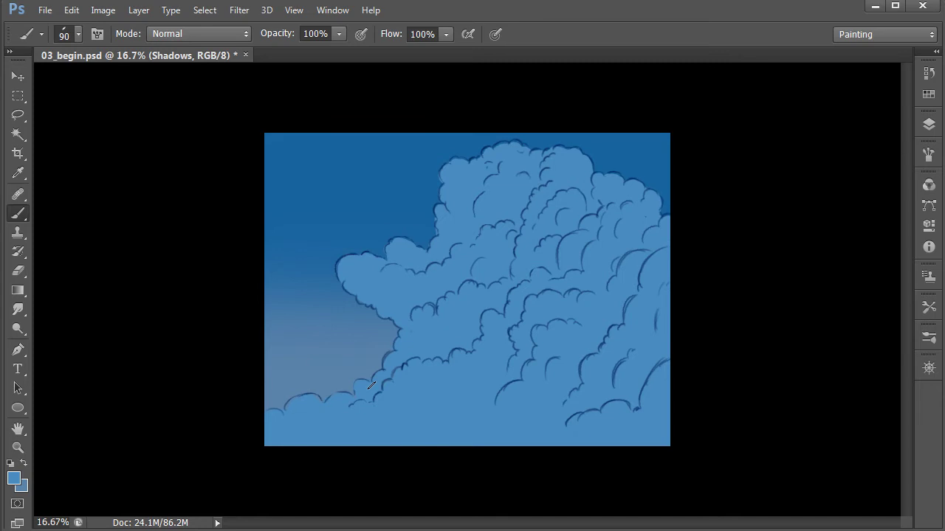
Set the foreground colour to dark blue, then undo a test mark painted in the sky.
click(16, 483)
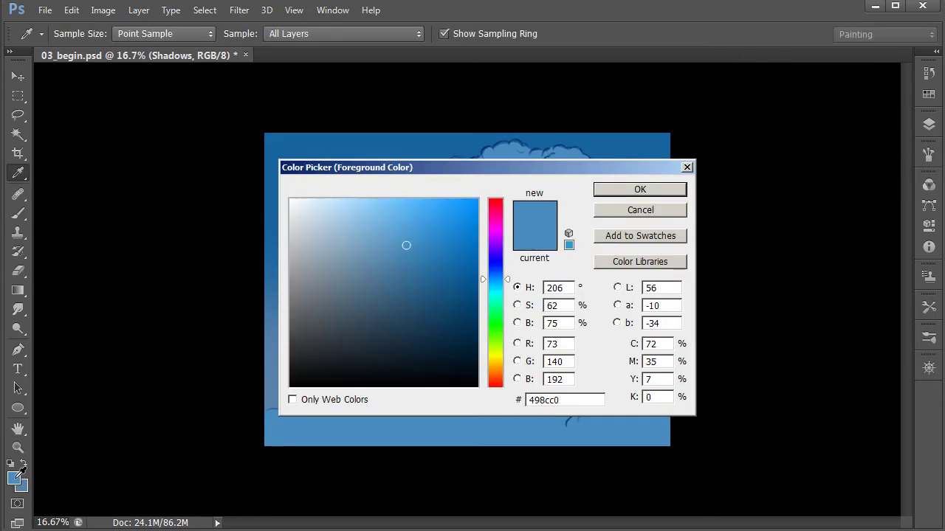
mouse_move(407, 246)
mouse_down()
mouse_move(450, 303)
mouse_move(460, 304)
mouse_up()
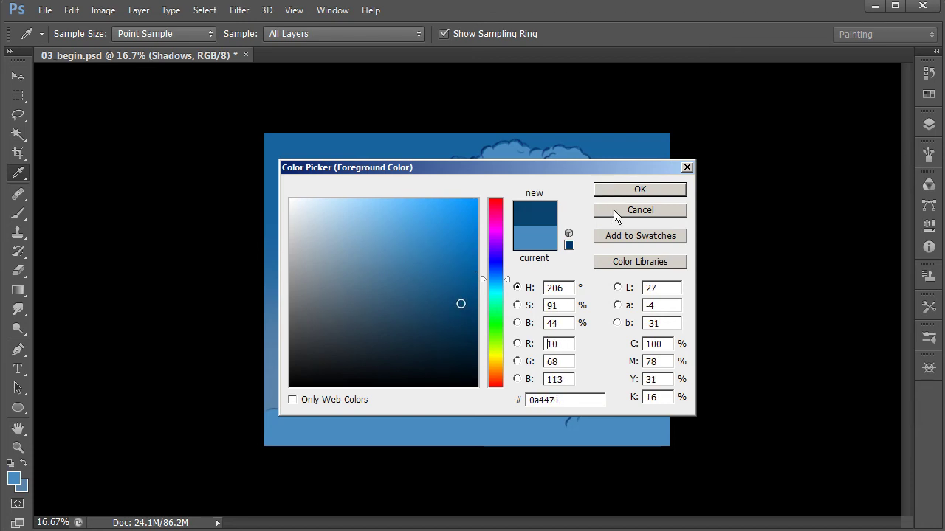
click(640, 189)
key(b)
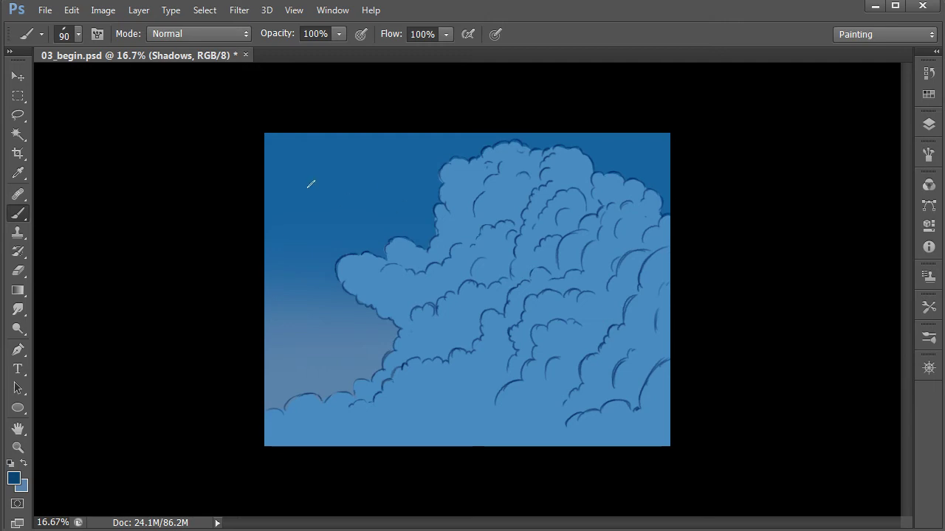
mouse_move(298, 171)
mouse_down()
mouse_move(308, 147)
mouse_move(307, 194)
mouse_move(371, 236)
mouse_move(325, 239)
mouse_up()
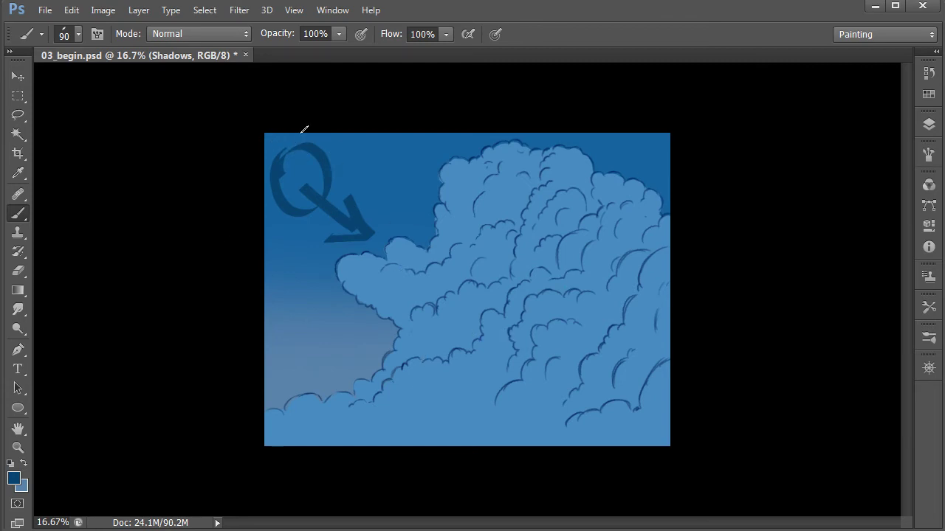
key(ctrl+alt+z)
key(ctrl+alt+z)
key(ctrl+alt+z)
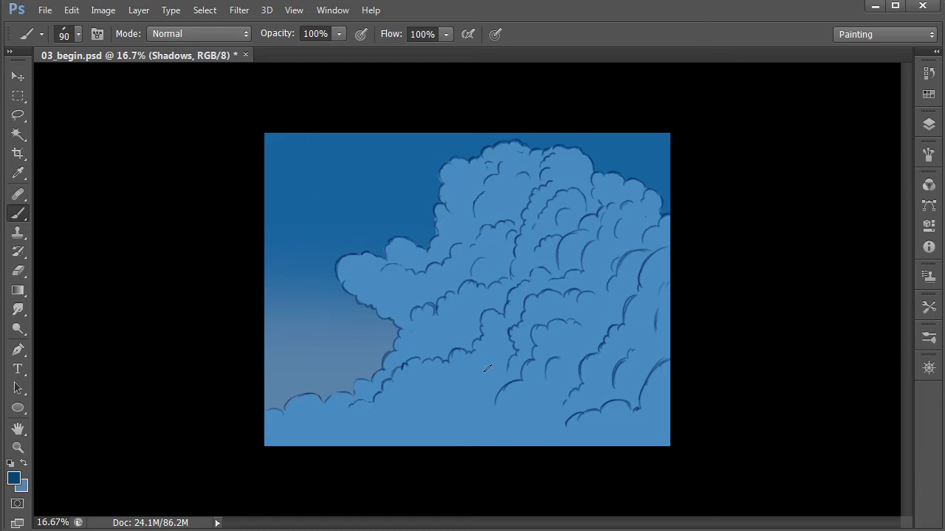
Zoom in, set the brush to 66 px, and paint a diagonal shadow band through the cloud's middle.
key(ctrl+plus)
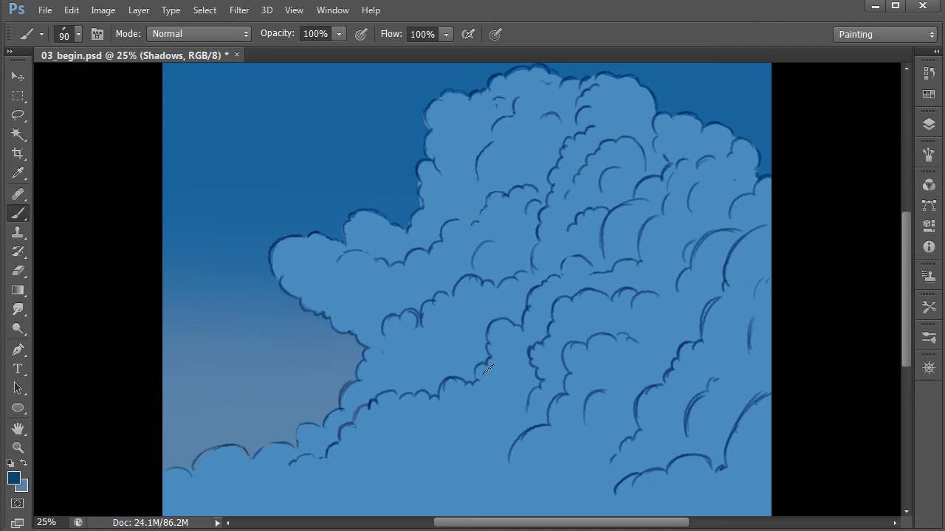
right_click(483, 345)
drag(546, 379, 533, 379)
key(Return)
mouse_move(476, 356)
mouse_down()
mouse_move(474, 326)
mouse_move(482, 340)
mouse_move(486, 321)
mouse_move(479, 328)
mouse_move(506, 317)
mouse_move(517, 323)
mouse_move(523, 291)
mouse_move(479, 314)
mouse_move(472, 338)
mouse_move(583, 259)
mouse_up()
mouse_move(473, 364)
mouse_down()
mouse_move(469, 378)
mouse_move(447, 372)
mouse_move(434, 391)
mouse_move(477, 364)
mouse_move(468, 331)
mouse_move(427, 390)
mouse_move(398, 393)
mouse_move(473, 341)
mouse_move(474, 330)
mouse_up()
mouse_move(454, 368)
mouse_down()
mouse_move(376, 390)
mouse_move(323, 452)
mouse_move(296, 453)
mouse_up()
mouse_move(574, 253)
mouse_down()
mouse_move(589, 260)
mouse_move(601, 251)
mouse_move(600, 219)
mouse_move(631, 177)
mouse_move(617, 198)
mouse_move(655, 175)
mouse_move(664, 158)
mouse_move(660, 170)
mouse_move(648, 127)
mouse_move(650, 167)
mouse_move(633, 135)
mouse_up()
Widen and thicken the shadow band and add shadow patches beside it.
mouse_move(632, 183)
mouse_down()
mouse_move(626, 167)
mouse_move(614, 171)
mouse_move(604, 213)
mouse_move(596, 201)
mouse_up()
drag(297, 452, 280, 469)
drag(487, 315, 496, 305)
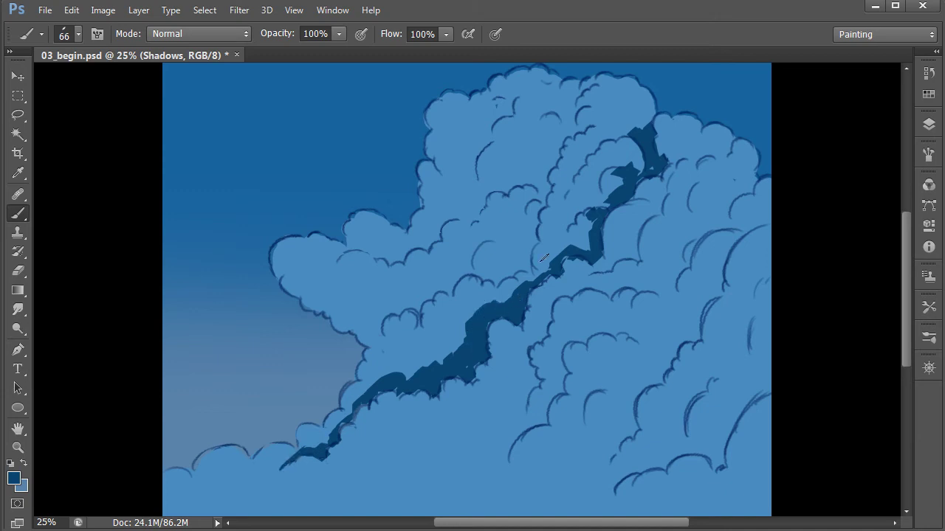
drag(584, 218, 597, 219)
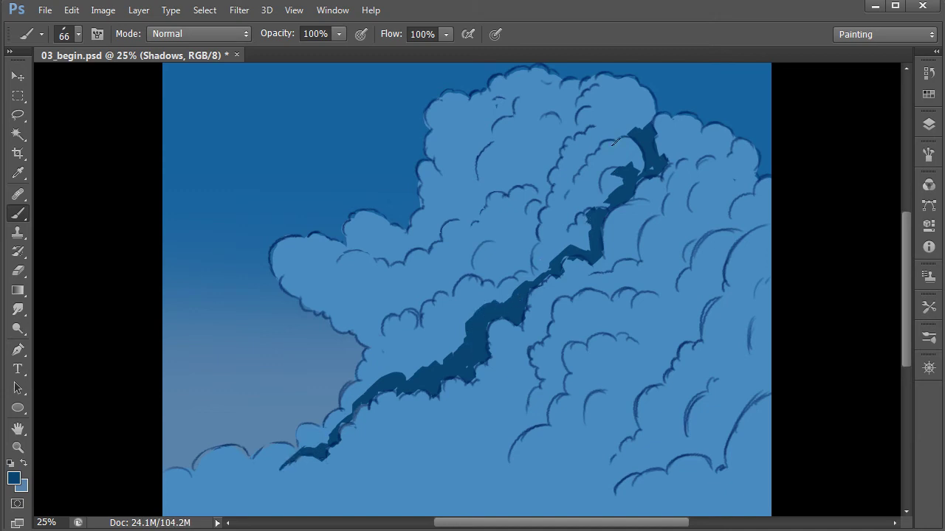
mouse_move(632, 149)
mouse_down()
mouse_move(607, 147)
mouse_move(638, 151)
mouse_move(638, 160)
mouse_move(606, 156)
mouse_move(624, 174)
mouse_move(605, 177)
mouse_move(626, 160)
mouse_up()
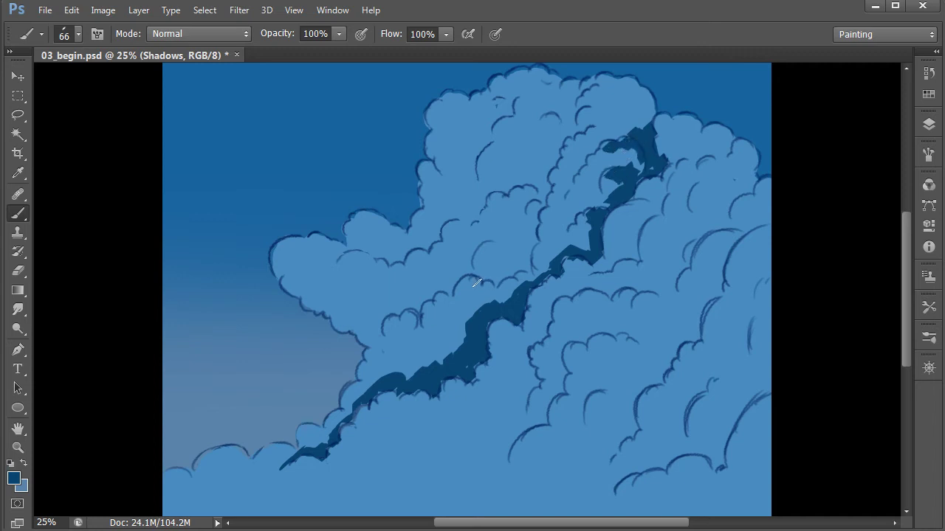
mouse_move(474, 280)
mouse_down()
mouse_move(484, 294)
mouse_move(527, 276)
mouse_up()
mouse_move(443, 293)
mouse_down()
mouse_move(447, 301)
mouse_move(452, 286)
mouse_move(484, 274)
mouse_move(520, 280)
mouse_up()
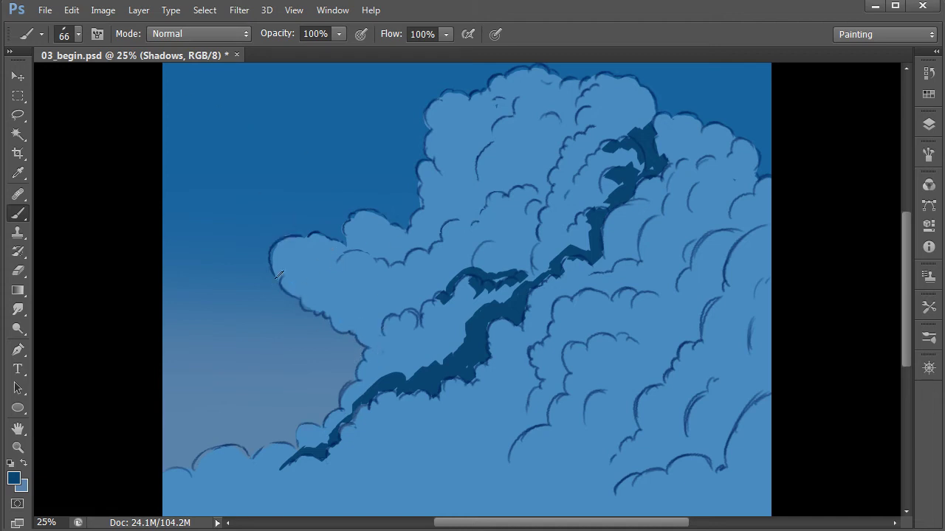
Shade the underside of the left cloud lobe, removing a demonstration arrow from the sky.
mouse_move(276, 270)
mouse_down()
mouse_move(293, 292)
mouse_move(378, 344)
mouse_move(374, 315)
mouse_up()
drag(188, 111, 267, 175)
drag(211, 164, 275, 181)
drag(253, 131, 273, 180)
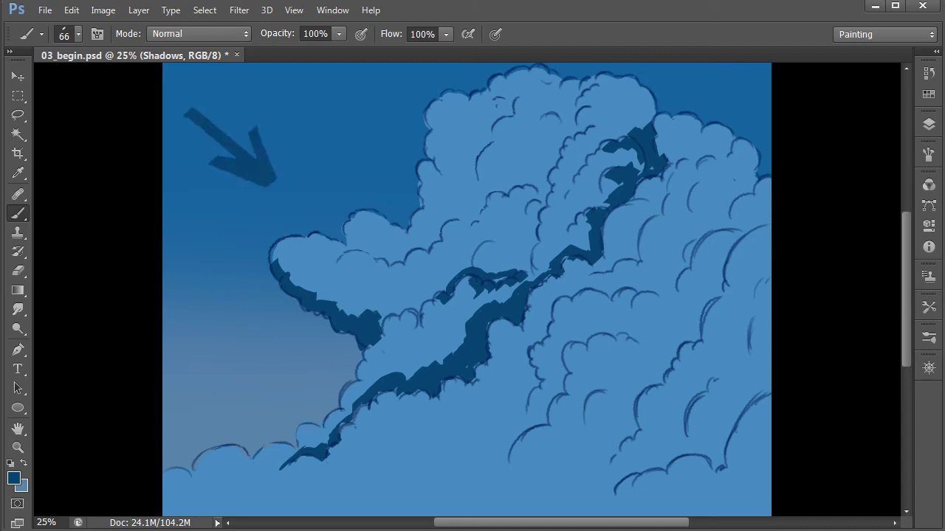
key(ctrl+alt+z)
key(ctrl+alt+z)
key(ctrl+alt+z)
mouse_move(275, 264)
mouse_down()
mouse_move(355, 316)
mouse_move(350, 305)
mouse_up()
drag(372, 344, 383, 308)
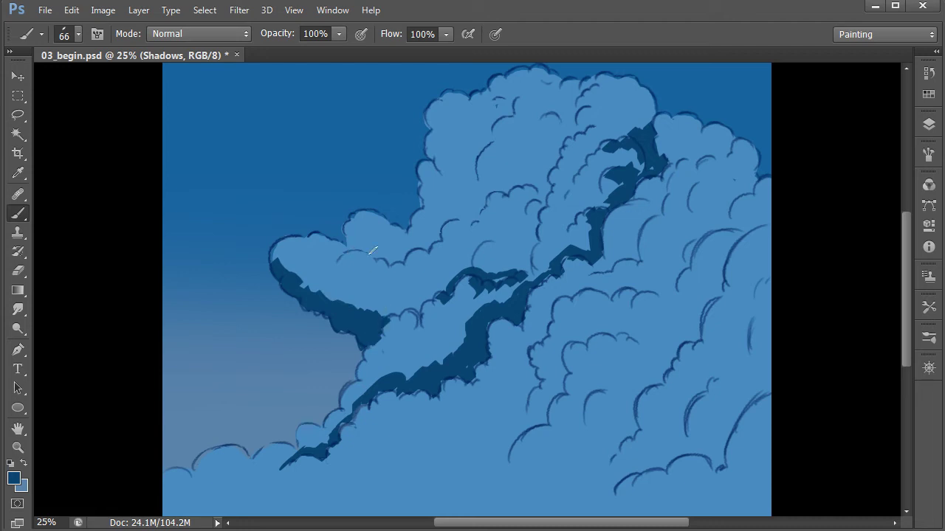
drag(385, 257, 432, 250)
After checking the reference photo, add shadow strokes along the left cloud's upper edges.
key(alt+Tab)
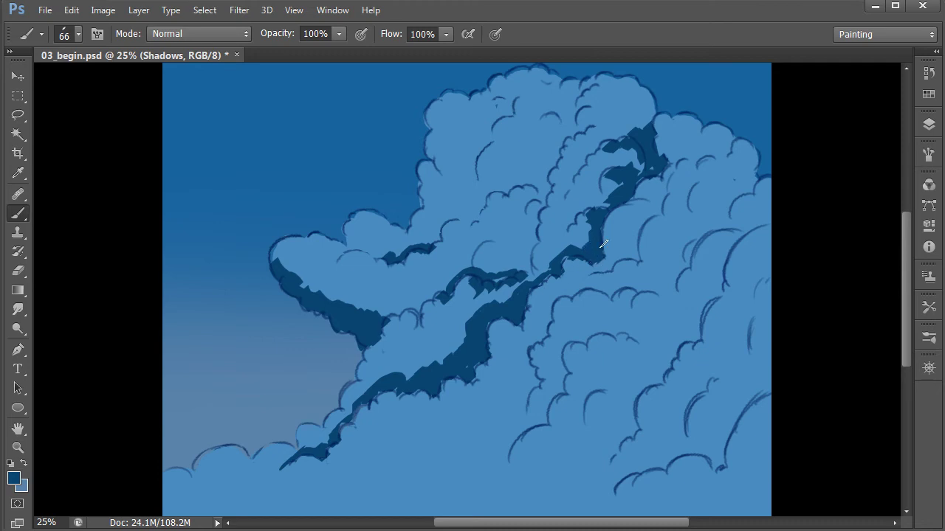
drag(436, 233, 458, 219)
mouse_move(395, 258)
mouse_down()
mouse_move(361, 249)
mouse_move(338, 259)
mouse_up()
mouse_move(440, 303)
mouse_down()
mouse_move(434, 294)
mouse_move(445, 291)
mouse_up()
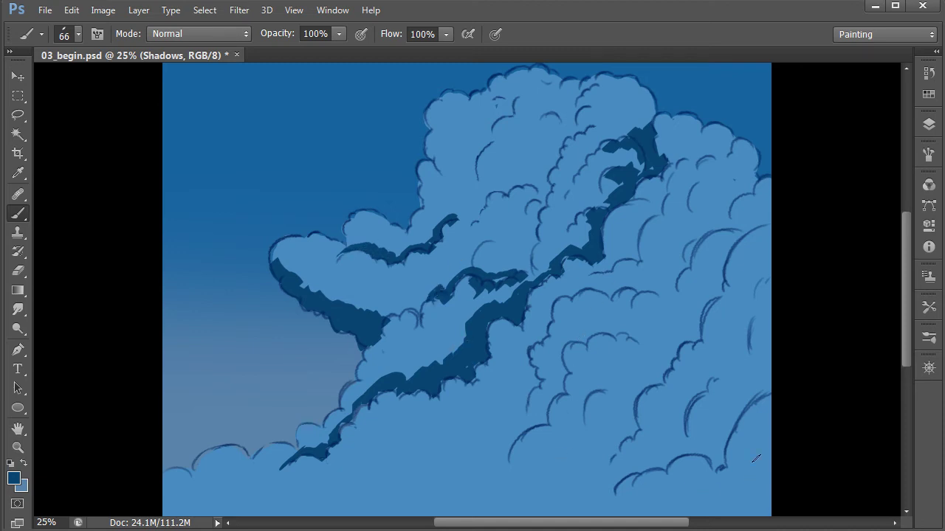
Zoom out and paint a large shadow block in the lower-right corner with a 143 px brush.
key(ctrl+minus)
drag(667, 395, 654, 412)
right_click(655, 413)
drag(750, 443, 771, 443)
key(Return)
mouse_move(650, 436)
mouse_down()
mouse_move(606, 440)
mouse_move(634, 442)
mouse_move(671, 413)
mouse_move(664, 395)
mouse_move(605, 443)
mouse_move(542, 453)
mouse_up()
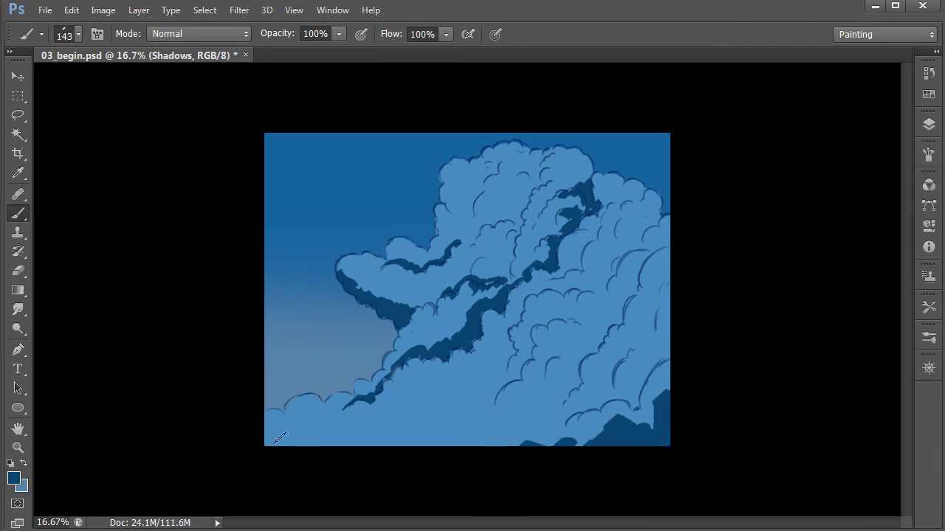
Paint large dark shadow shapes along the cloud's base and lower-middle area.
mouse_move(270, 439)
mouse_down()
mouse_move(326, 459)
mouse_move(358, 435)
mouse_move(334, 467)
mouse_move(345, 452)
mouse_move(436, 426)
mouse_move(416, 434)
mouse_move(412, 454)
mouse_move(415, 428)
mouse_move(394, 444)
mouse_move(489, 456)
mouse_move(465, 412)
mouse_move(529, 455)
mouse_move(590, 457)
mouse_move(584, 445)
mouse_move(562, 446)
mouse_move(595, 434)
mouse_move(612, 447)
mouse_move(601, 374)
mouse_move(566, 418)
mouse_move(602, 402)
mouse_move(638, 407)
mouse_move(649, 369)
mouse_move(668, 356)
mouse_up()
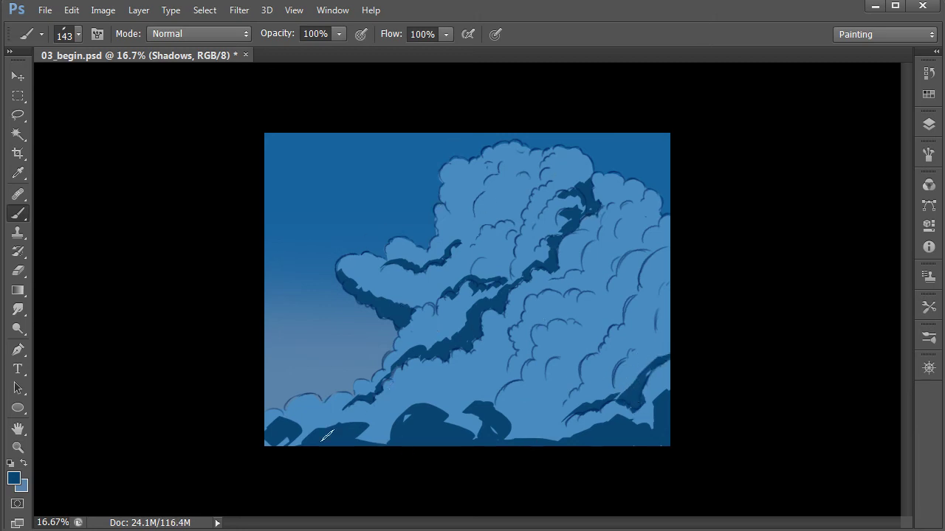
drag(622, 392, 637, 372)
drag(489, 409, 517, 380)
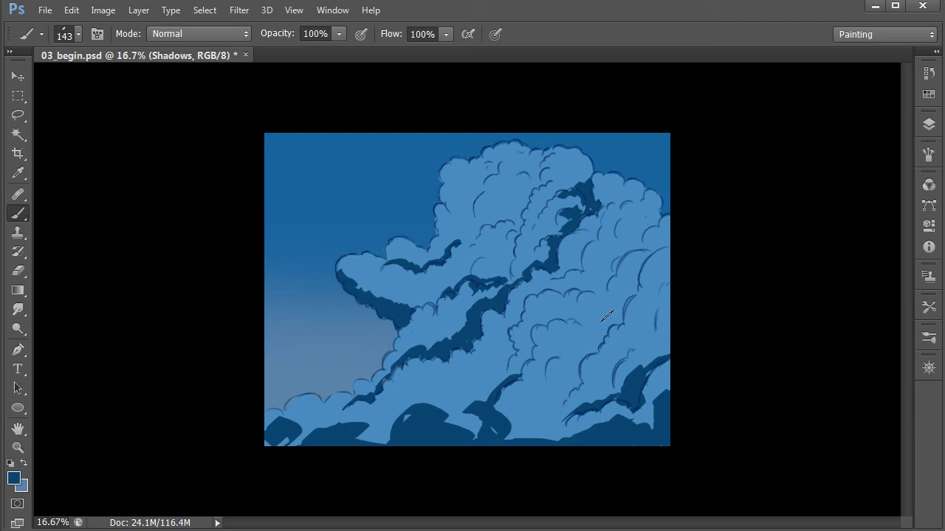
Reduce the brush to 80 px and shade the right-hand billows up toward the top.
right_click(547, 353)
drag(633, 385, 625, 387)
mouse_move(519, 375)
mouse_down()
mouse_move(528, 328)
mouse_move(585, 320)
mouse_up()
mouse_move(513, 353)
mouse_down()
mouse_move(525, 294)
mouse_move(561, 290)
mouse_move(555, 275)
mouse_move(580, 271)
mouse_move(597, 241)
mouse_up()
mouse_move(503, 274)
mouse_down()
mouse_move(509, 265)
mouse_move(497, 270)
mouse_move(494, 260)
mouse_move(493, 269)
mouse_move(510, 254)
mouse_move(508, 217)
mouse_move(535, 185)
mouse_move(541, 155)
mouse_move(517, 145)
mouse_up()
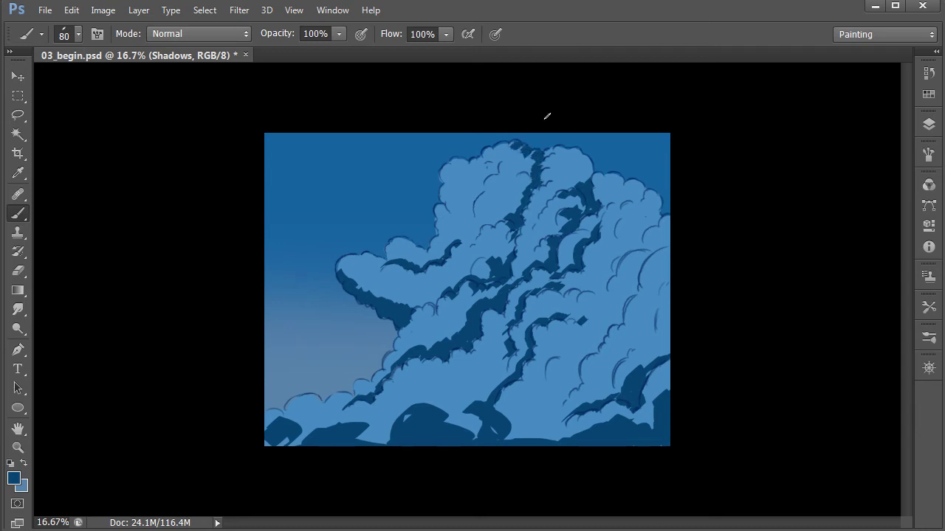
Add dark blue shadow strokes on the cloud's top edges and lower-left bumps.
mouse_move(583, 183)
mouse_down()
mouse_move(564, 185)
mouse_move(579, 158)
mouse_move(559, 148)
mouse_up()
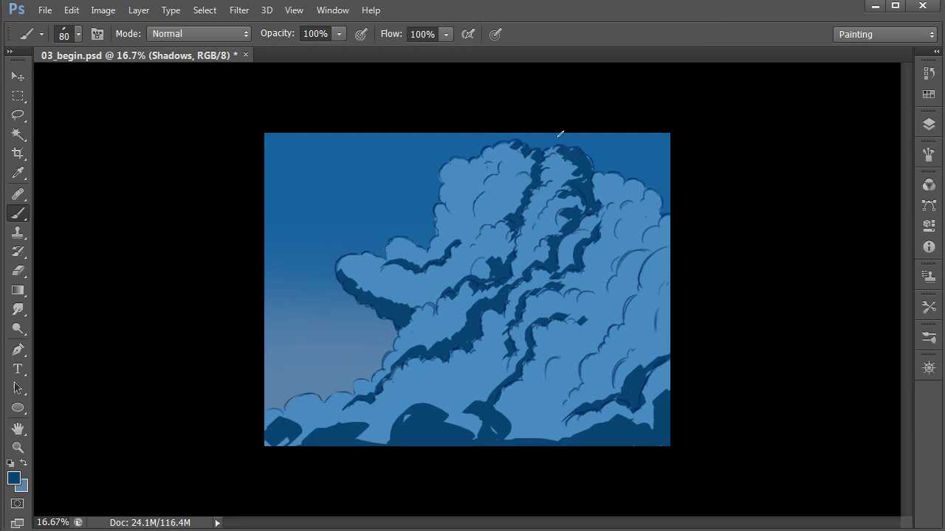
mouse_move(424, 258)
mouse_down()
mouse_move(407, 244)
mouse_move(419, 255)
mouse_up()
drag(441, 208, 450, 220)
mouse_move(479, 172)
mouse_down()
mouse_move(456, 164)
mouse_move(480, 197)
mouse_move(472, 182)
mouse_move(493, 174)
mouse_move(491, 153)
mouse_move(517, 142)
mouse_up()
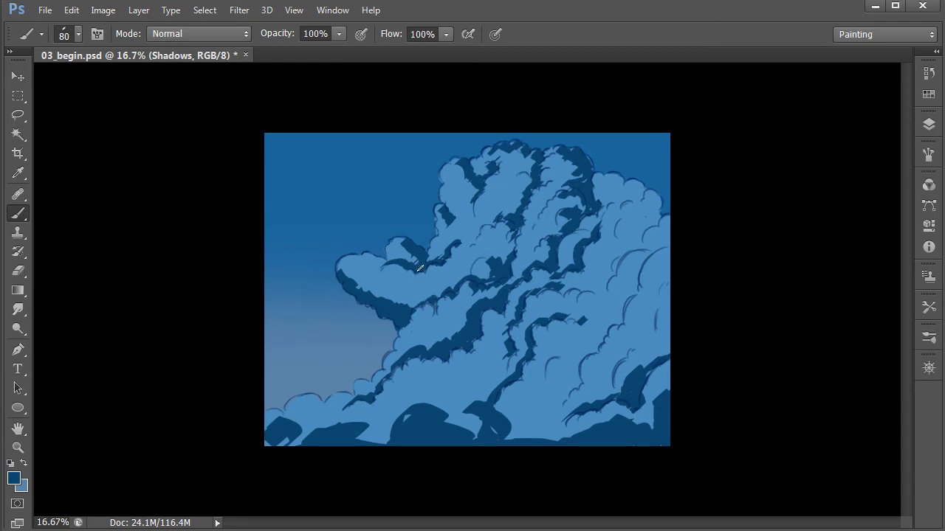
mouse_move(299, 404)
mouse_down()
mouse_move(295, 421)
mouse_move(263, 431)
mouse_up()
mouse_move(354, 396)
mouse_down()
mouse_move(326, 411)
mouse_move(362, 390)
mouse_move(323, 408)
mouse_up()
Shade the right cloud's bumps and edges, then bring up the cumulus reference photo.
mouse_move(577, 383)
mouse_down()
mouse_move(619, 321)
mouse_move(637, 256)
mouse_move(644, 258)
mouse_move(636, 279)
mouse_move(655, 235)
mouse_move(659, 248)
mouse_move(662, 236)
mouse_move(645, 219)
mouse_move(656, 203)
mouse_move(657, 224)
mouse_move(633, 233)
mouse_up()
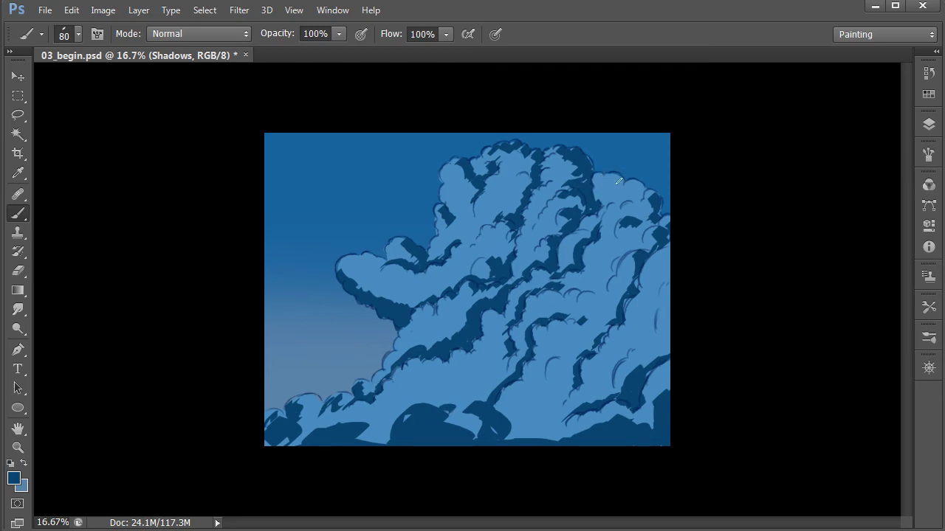
drag(617, 185, 641, 196)
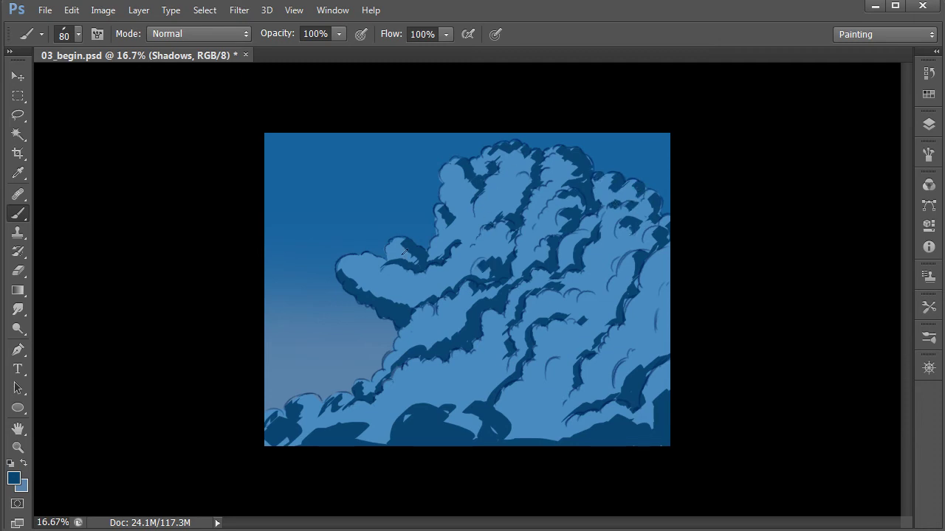
mouse_move(565, 370)
mouse_down()
mouse_move(558, 362)
mouse_move(569, 382)
mouse_up()
mouse_move(594, 301)
mouse_down()
mouse_move(605, 265)
mouse_move(588, 281)
mouse_move(606, 281)
mouse_move(606, 260)
mouse_move(625, 251)
mouse_move(620, 295)
mouse_move(640, 258)
mouse_up()
mouse_move(622, 367)
mouse_down()
mouse_move(641, 327)
mouse_move(654, 342)
mouse_move(636, 335)
mouse_move(639, 327)
mouse_move(645, 345)
mouse_move(665, 279)
mouse_up()
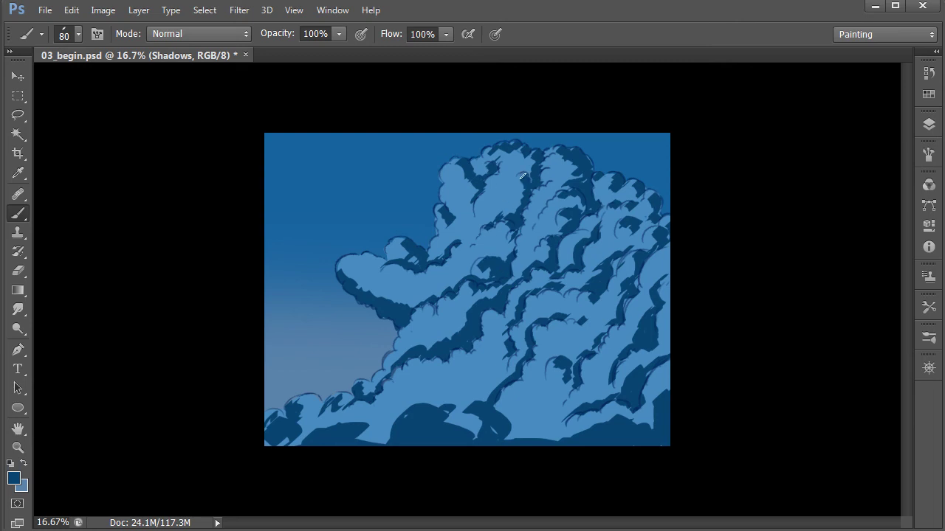
key(alt+Tab)
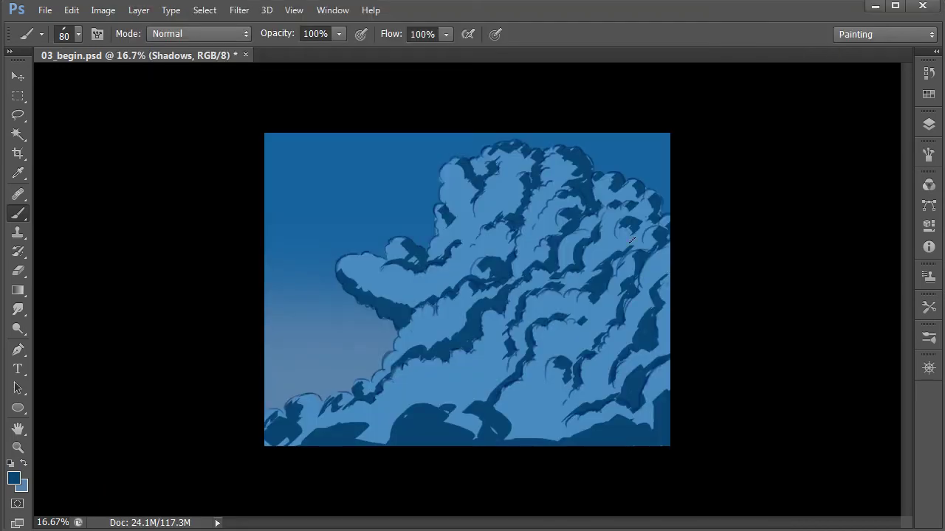
Add shadow touches on the right edge, upper middle and lower cloud, then reset colours to black and white.
mouse_move(631, 240)
mouse_down()
mouse_move(650, 226)
mouse_move(650, 209)
mouse_up()
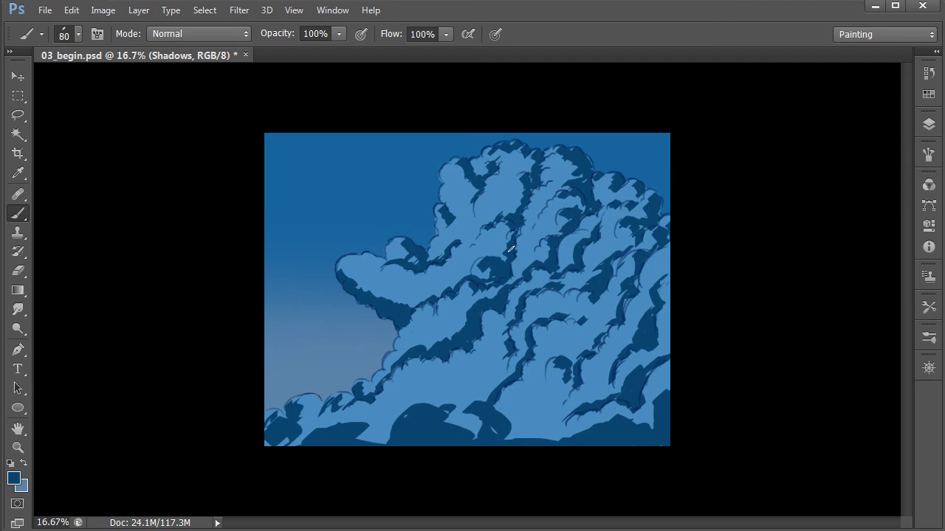
drag(502, 228, 529, 166)
drag(442, 369, 428, 343)
click(11, 465)
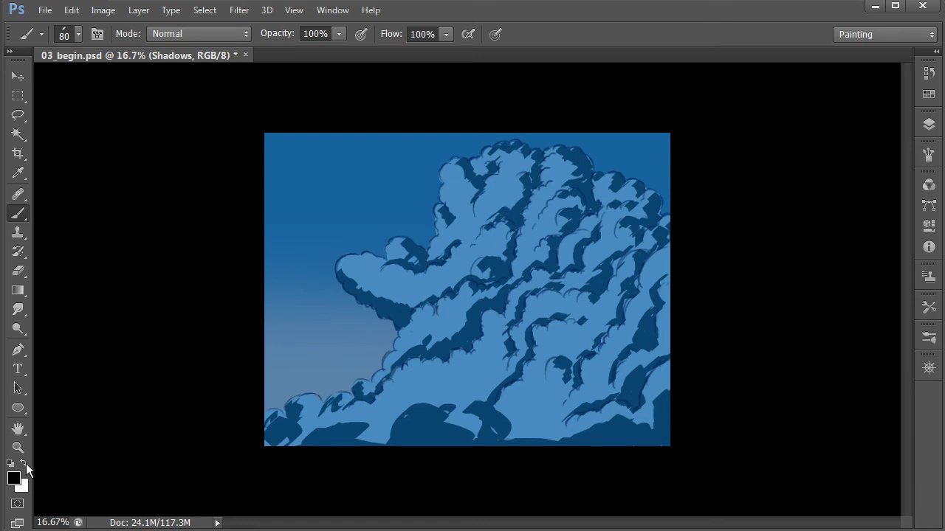
Make white the painting colour, dab a highlight on the left cloud edge, and set the brush to 102 px.
click(24, 463)
mouse_move(339, 268)
mouse_down()
mouse_move(359, 260)
mouse_move(378, 267)
mouse_move(347, 275)
mouse_move(407, 278)
mouse_move(390, 273)
mouse_move(392, 244)
mouse_move(399, 255)
mouse_up()
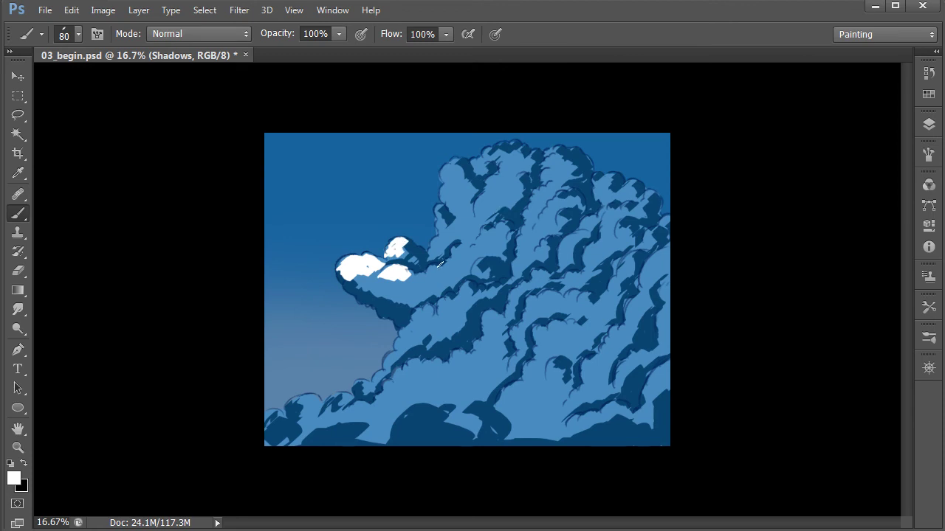
right_click(442, 262)
drag(519, 292, 525, 292)
Paint white highlight dabs along the upper and lower edges of the left cloud bumps.
mouse_move(411, 290)
mouse_down()
mouse_move(431, 283)
mouse_move(437, 269)
mouse_move(450, 272)
mouse_move(467, 245)
mouse_move(464, 263)
mouse_move(473, 248)
mouse_move(440, 241)
mouse_move(443, 185)
mouse_move(456, 166)
mouse_move(446, 172)
mouse_move(460, 180)
mouse_move(454, 200)
mouse_move(505, 177)
mouse_move(511, 165)
mouse_move(496, 152)
mouse_up()
mouse_move(423, 311)
mouse_down()
mouse_move(443, 314)
mouse_move(473, 286)
mouse_move(459, 306)
mouse_move(404, 333)
mouse_up()
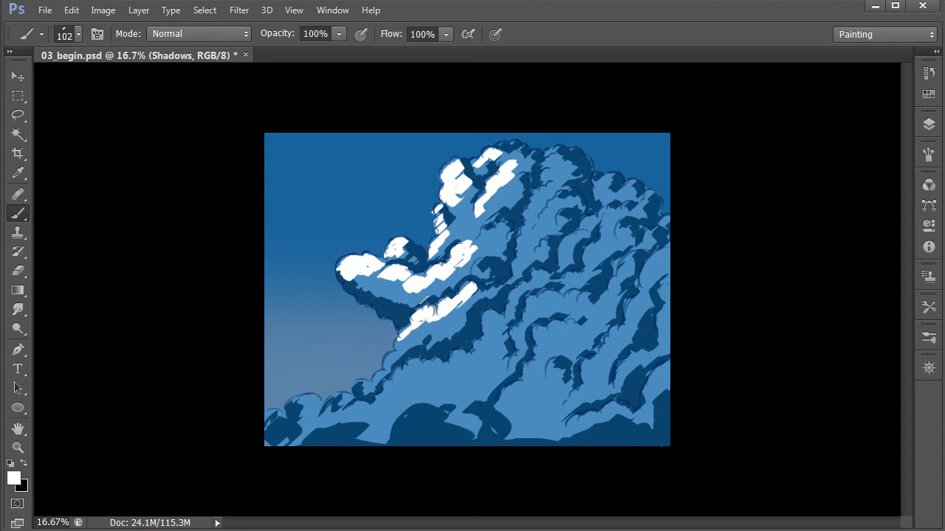
mouse_move(401, 344)
mouse_down()
mouse_move(421, 326)
mouse_move(419, 312)
mouse_up()
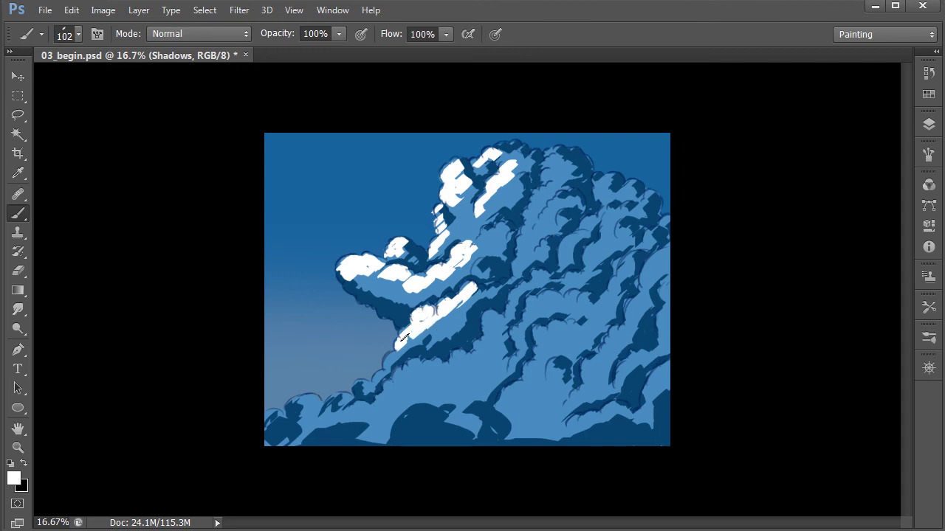
mouse_move(473, 298)
mouse_down()
mouse_move(450, 316)
mouse_move(471, 288)
mouse_move(443, 299)
mouse_move(492, 287)
mouse_move(479, 260)
mouse_up()
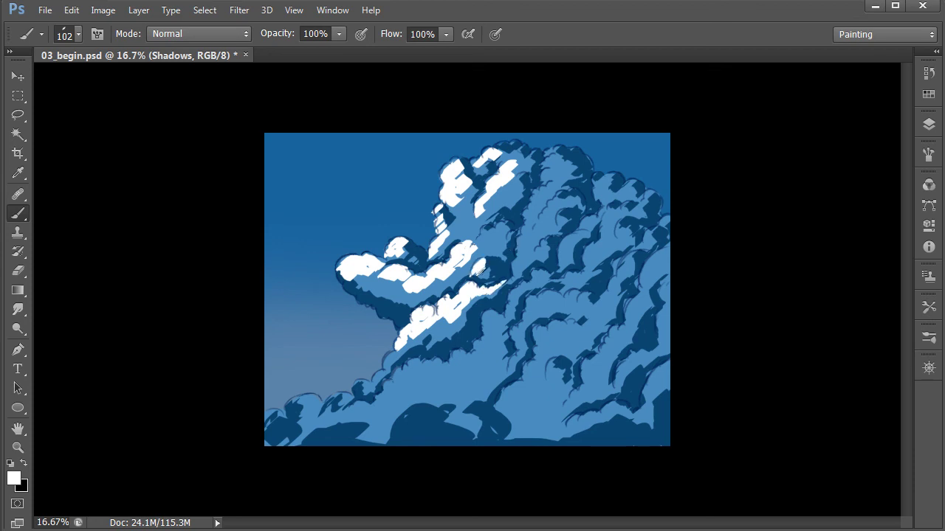
drag(487, 232, 509, 226)
mouse_move(390, 363)
mouse_down()
mouse_move(368, 384)
mouse_move(299, 405)
mouse_move(310, 410)
mouse_move(268, 412)
mouse_up()
key(alt+Tab)
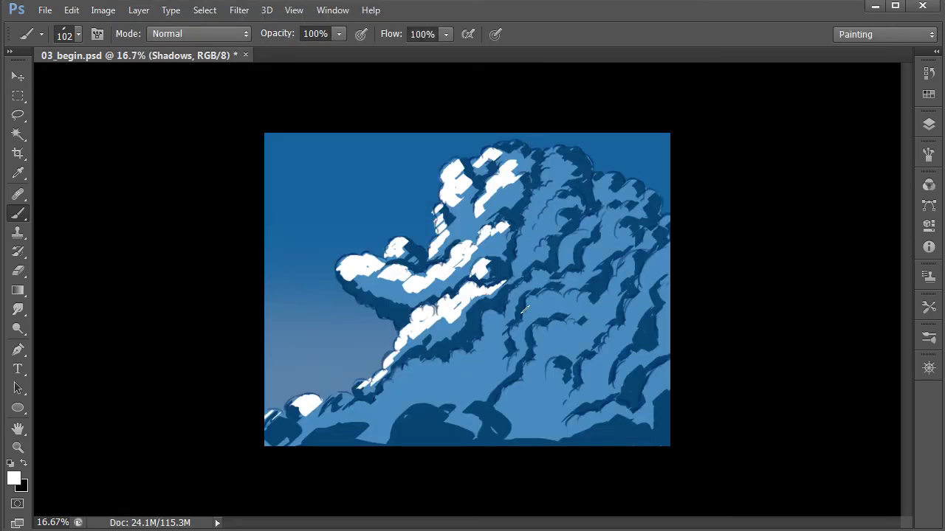
Paint white highlights on the middle cloud and along its diagonal edge.
mouse_move(528, 313)
mouse_down()
mouse_move(543, 296)
mouse_move(512, 335)
mouse_move(511, 361)
mouse_move(555, 295)
mouse_move(602, 301)
mouse_up()
mouse_move(534, 341)
mouse_down()
mouse_move(539, 326)
mouse_move(559, 324)
mouse_move(539, 337)
mouse_move(525, 379)
mouse_move(506, 396)
mouse_move(562, 358)
mouse_up()
mouse_move(568, 405)
mouse_down()
mouse_move(583, 365)
mouse_move(589, 379)
mouse_move(617, 325)
mouse_move(624, 329)
mouse_move(610, 341)
mouse_move(656, 254)
mouse_move(653, 267)
mouse_move(612, 283)
mouse_move(605, 223)
mouse_move(584, 269)
mouse_move(604, 219)
mouse_move(604, 233)
mouse_move(584, 224)
mouse_move(585, 239)
mouse_move(567, 237)
mouse_move(560, 261)
mouse_move(534, 255)
mouse_move(541, 218)
mouse_move(572, 192)
mouse_move(531, 206)
mouse_move(565, 176)
mouse_up()
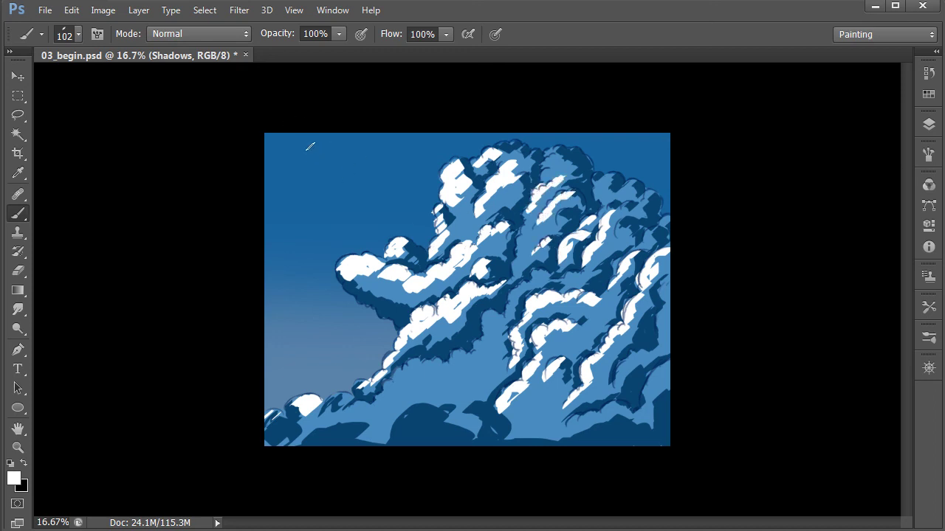
Paint a white demo arrow pointing at the cloud, then undo it.
drag(309, 145, 385, 206)
drag(323, 195, 388, 209)
drag(367, 156, 389, 209)
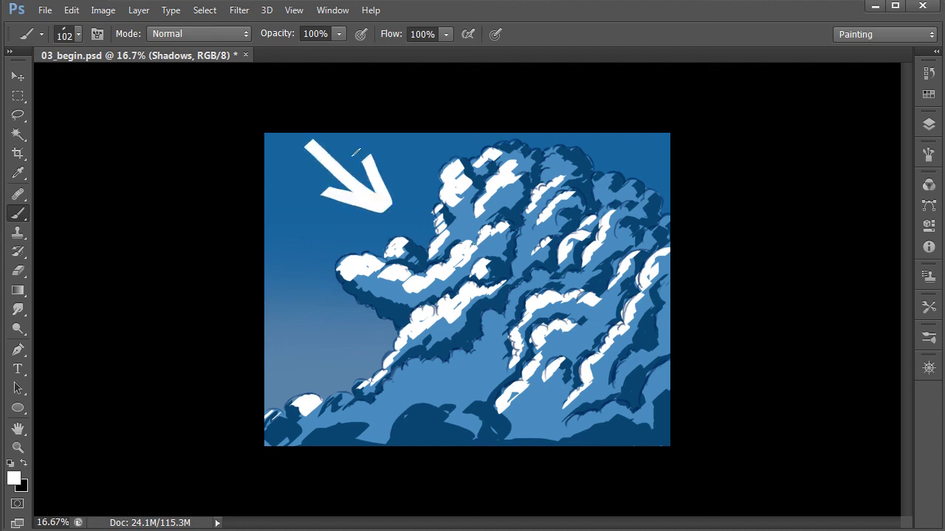
key(ctrl+alt+z)
key(ctrl+alt+z)
key(ctrl+alt+z)
Dab a small highlight on the middle cloud and enlarge the brush to 141 px.
mouse_move(486, 329)
mouse_down()
mouse_move(493, 349)
mouse_move(452, 355)
mouse_move(442, 375)
mouse_move(432, 367)
mouse_move(443, 377)
mouse_move(448, 366)
mouse_move(412, 322)
mouse_move(405, 386)
mouse_move(400, 373)
mouse_move(416, 362)
mouse_move(376, 403)
mouse_move(340, 416)
mouse_move(330, 386)
mouse_up()
right_click(440, 380)
drag(515, 405, 521, 405)
key(Return)
With the 141 px brush, highlight the lower cloud, upper-right bumps, top, lower-right edge and middle masses.
mouse_move(416, 373)
mouse_down()
mouse_move(492, 369)
mouse_move(449, 359)
mouse_move(491, 343)
mouse_move(494, 354)
mouse_move(494, 322)
mouse_move(526, 298)
mouse_move(510, 308)
mouse_move(512, 292)
mouse_move(590, 265)
mouse_up()
mouse_move(622, 231)
mouse_down()
mouse_move(636, 217)
mouse_move(633, 186)
mouse_move(599, 189)
mouse_move(603, 181)
mouse_move(582, 161)
mouse_move(549, 161)
mouse_move(546, 149)
mouse_up()
mouse_move(521, 168)
mouse_down()
mouse_move(493, 154)
mouse_move(505, 144)
mouse_move(453, 165)
mouse_up()
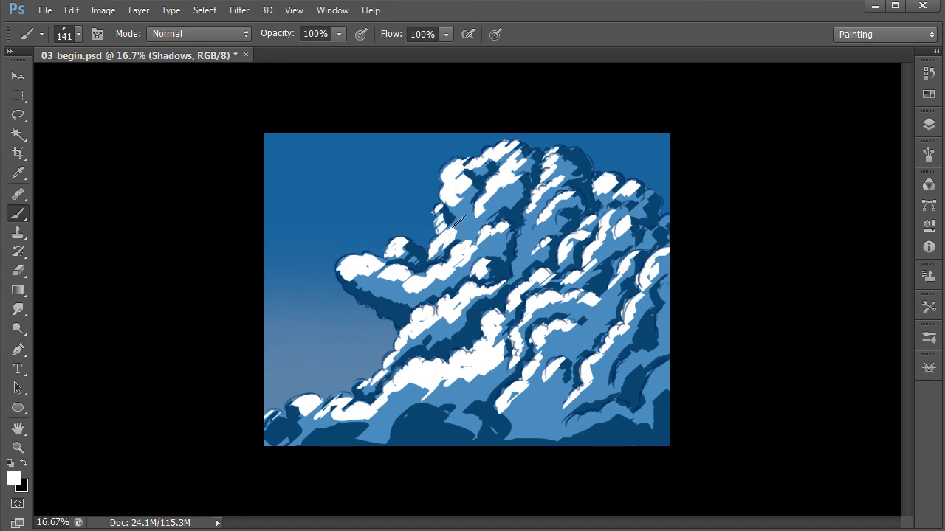
mouse_move(581, 422)
mouse_down()
mouse_move(572, 426)
mouse_move(629, 410)
mouse_move(661, 378)
mouse_move(626, 366)
mouse_move(664, 330)
mouse_move(672, 273)
mouse_up()
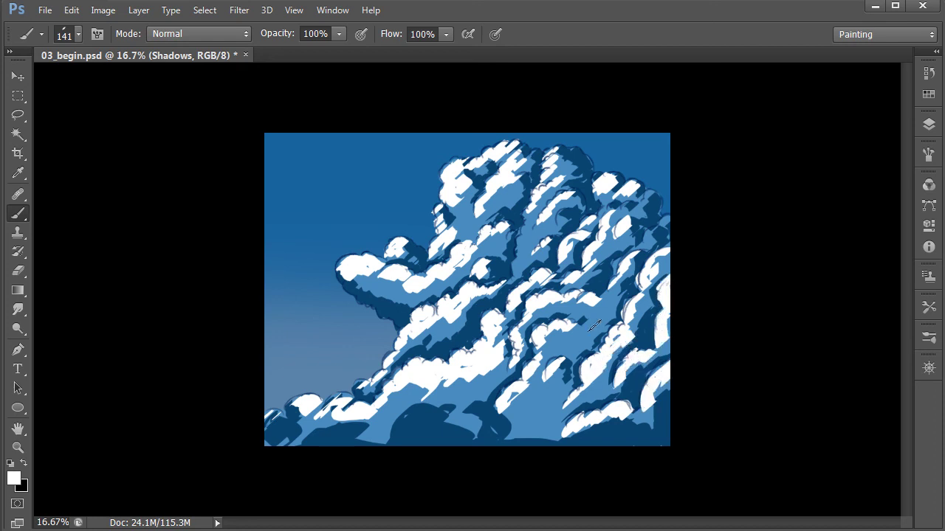
mouse_move(551, 347)
mouse_down()
mouse_move(579, 331)
mouse_move(621, 268)
mouse_up()
Brighten the lower-middle, mid-cloud band, left, upper-left and lower-left cloud masses with white.
drag(452, 391, 473, 378)
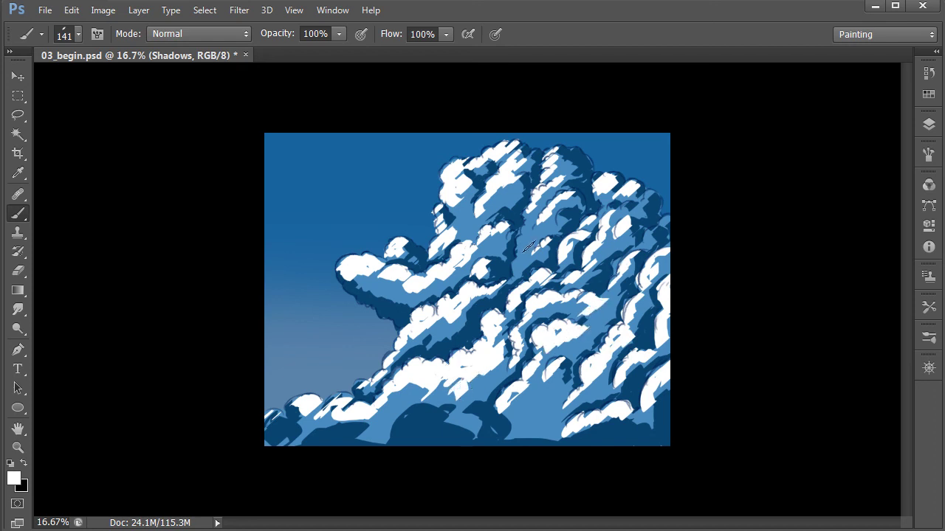
mouse_move(526, 248)
mouse_down()
mouse_move(525, 215)
mouse_move(516, 271)
mouse_move(517, 249)
mouse_move(535, 250)
mouse_move(535, 232)
mouse_move(584, 188)
mouse_up()
drag(412, 289, 444, 273)
drag(451, 234, 452, 178)
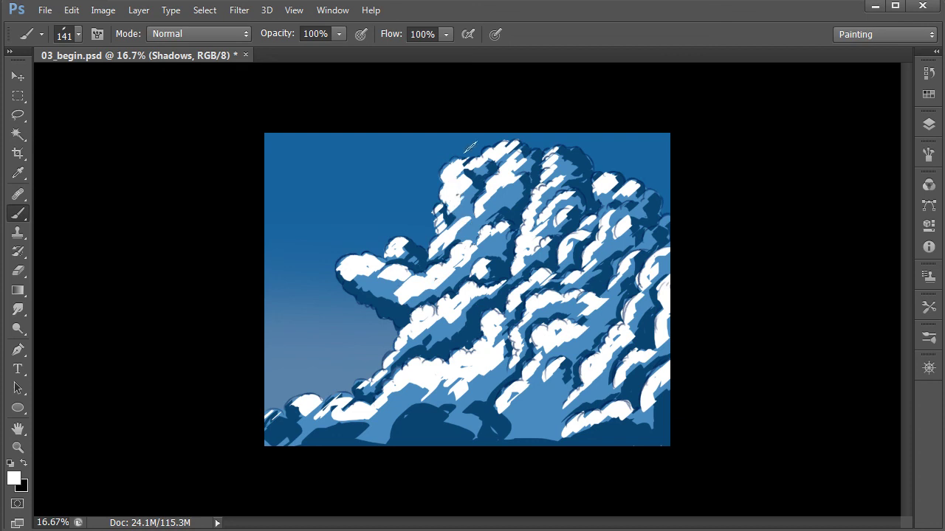
mouse_move(411, 417)
mouse_down()
mouse_move(392, 399)
mouse_move(384, 406)
mouse_move(430, 369)
mouse_up()
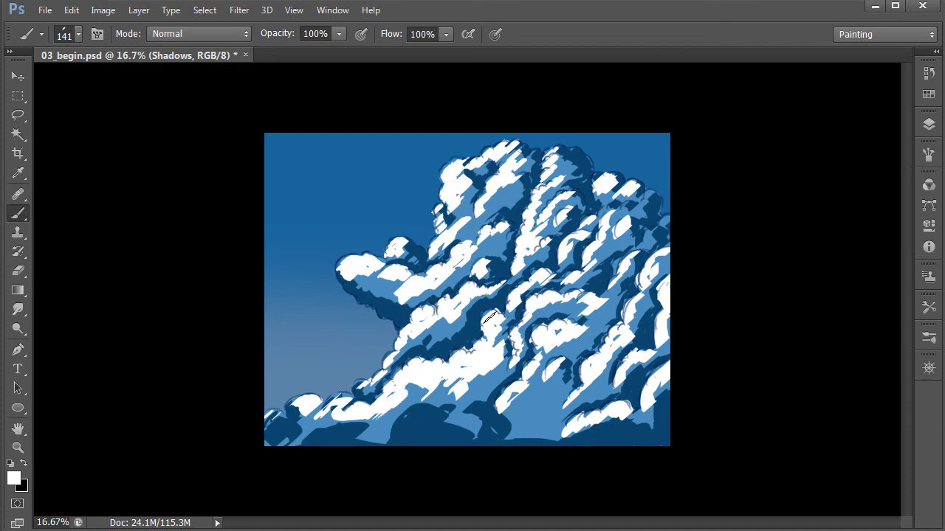